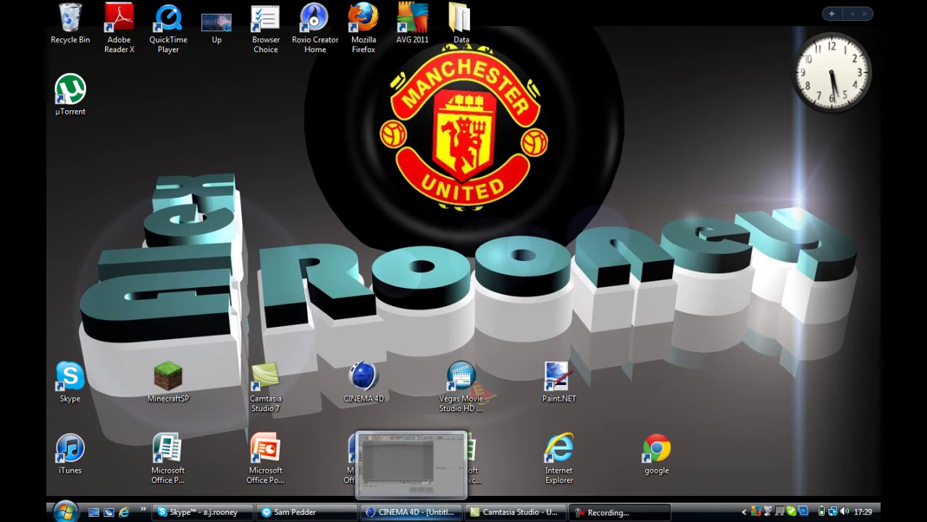
# - In CINEMA 4D, create a MoGraph Text Object reading "TUTORIAL" and move it along X to about 276 m
pyautogui.click(411, 511)
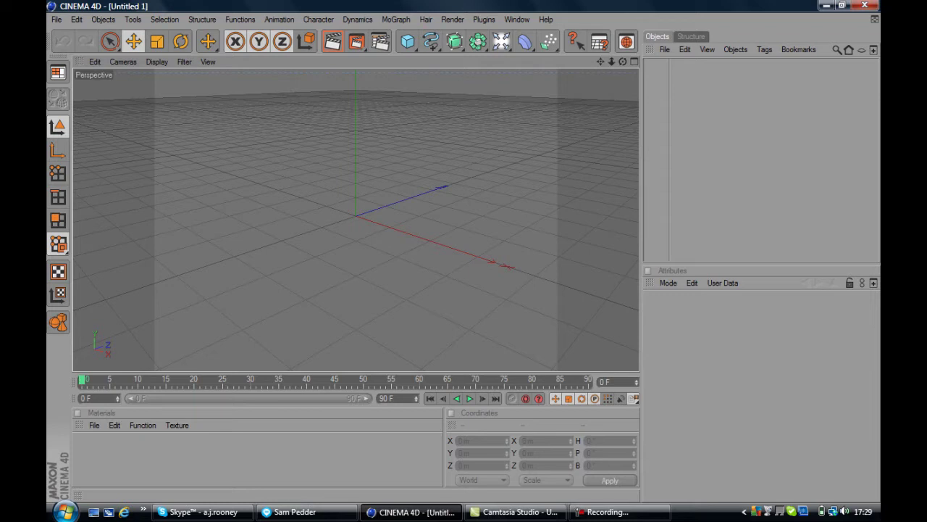
pyautogui.click(396, 19)
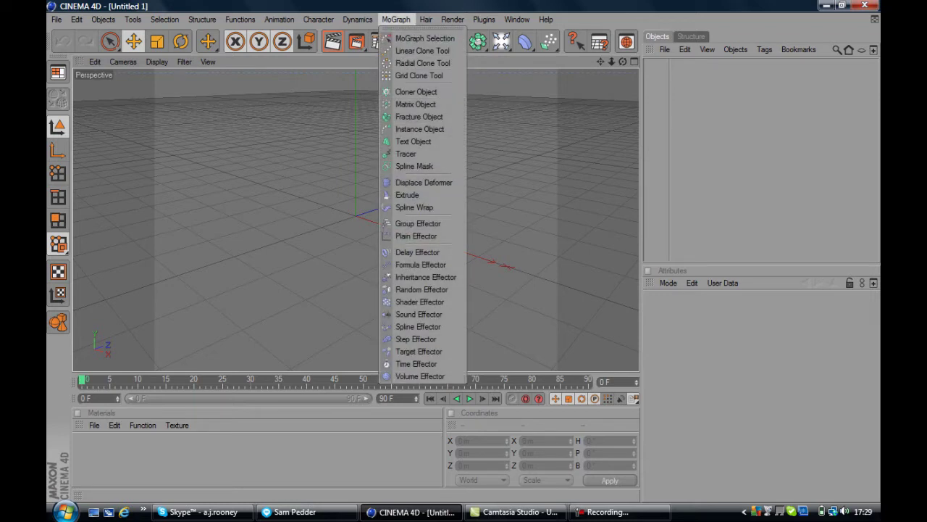
pyautogui.click(413, 141)
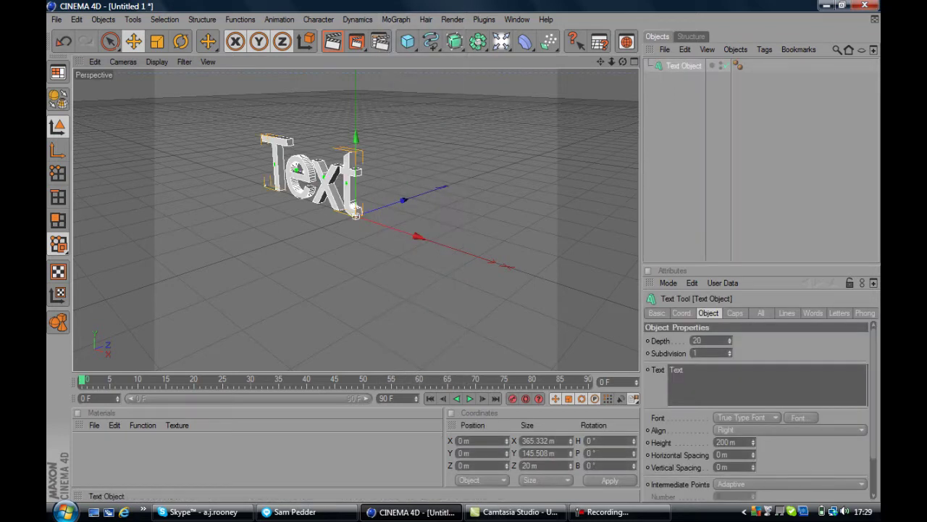
pyautogui.moveTo(685, 370); pyautogui.dragTo(656, 370)
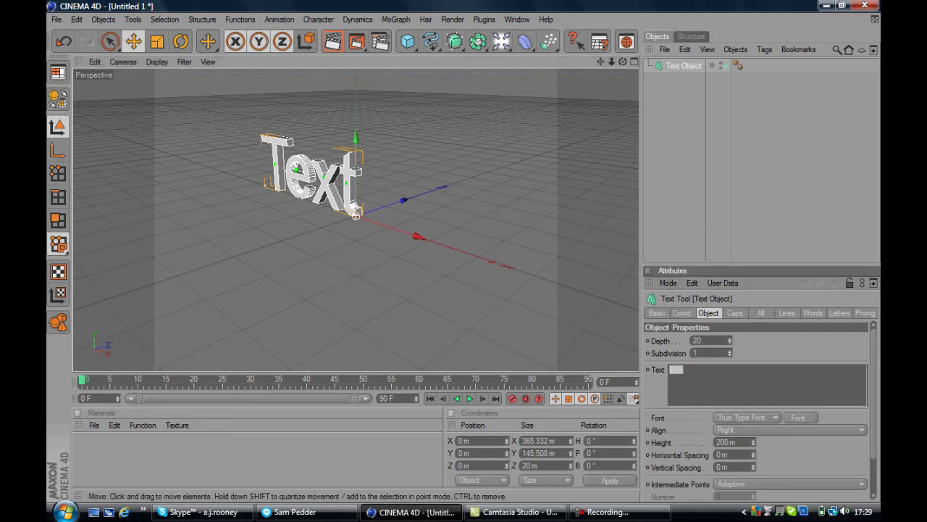
pyautogui.write('TUTORIAL')
pyautogui.click(341, 254)
pyautogui.moveTo(356, 215); pyautogui.dragTo(465, 253)
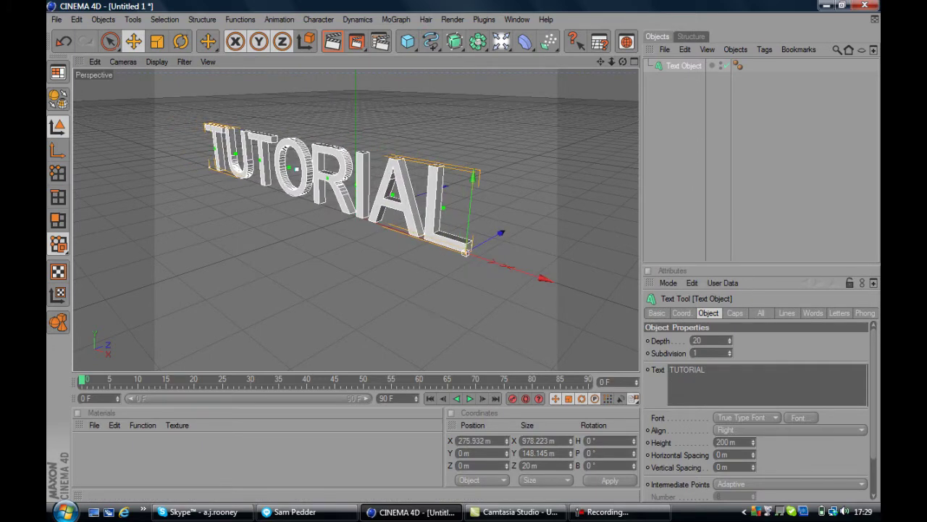
# - Change the text's font to Swatch it in Bold and shift the object along X to about 278 m
pyautogui.click(801, 417)
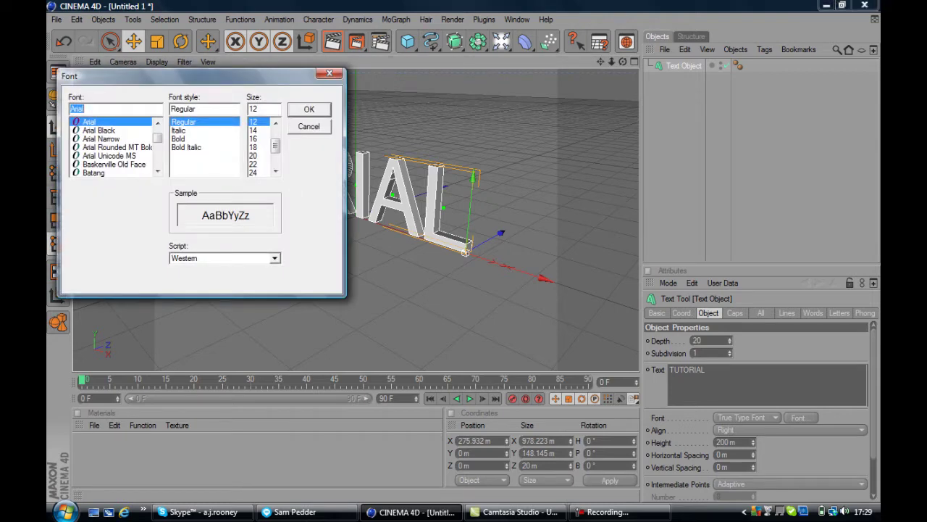
pyautogui.moveTo(157, 137); pyautogui.dragTo(157, 146)
pyautogui.click(77, 131)
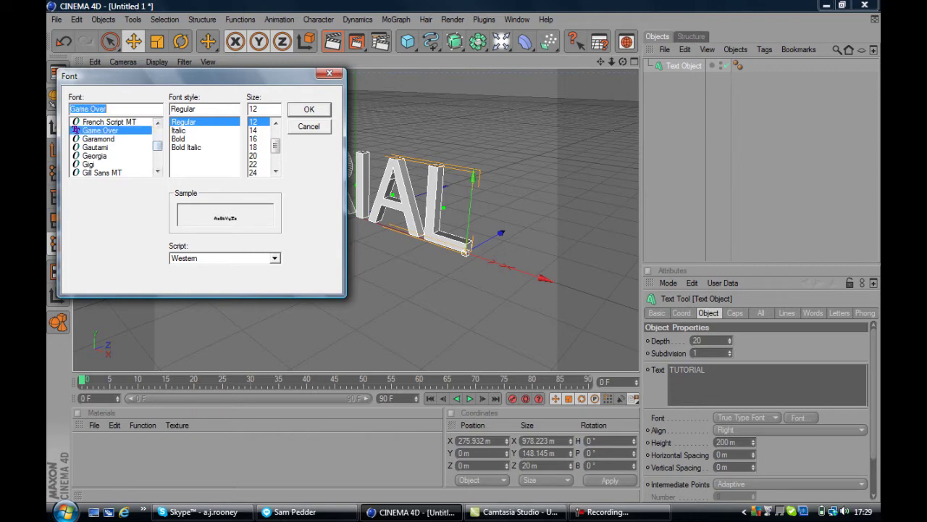
pyautogui.moveTo(158, 146); pyautogui.dragTo(158, 154)
pyautogui.click(157, 171)
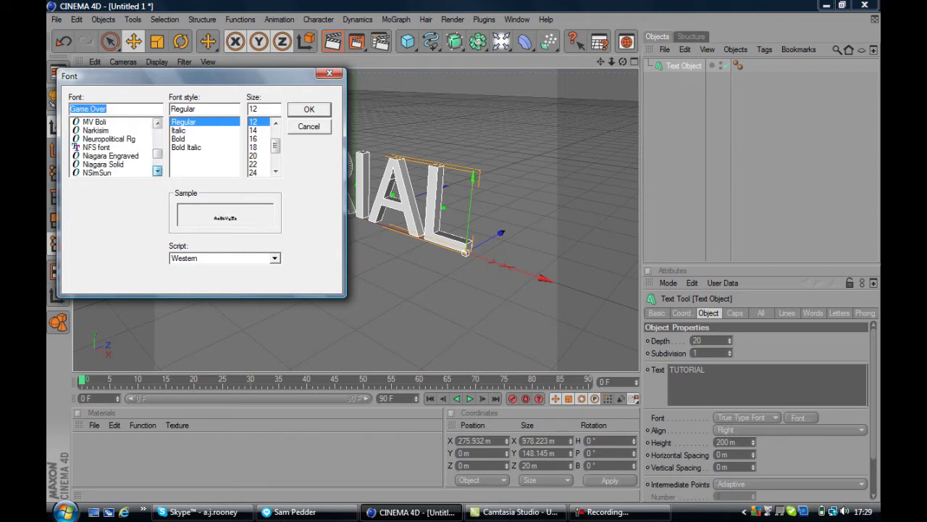
pyautogui.click(115, 123)
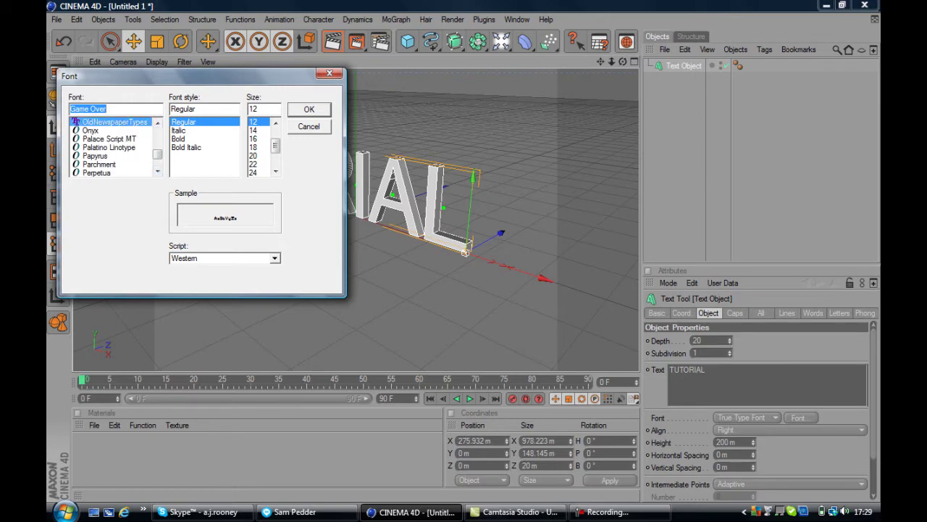
pyautogui.click(158, 171)
pyautogui.click(157, 171)
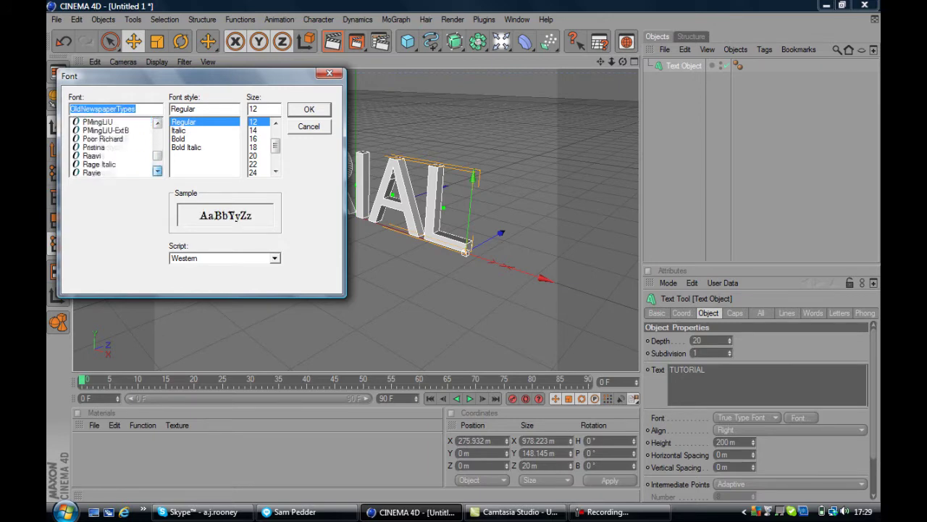
pyautogui.click(157, 123)
pyautogui.click(158, 124)
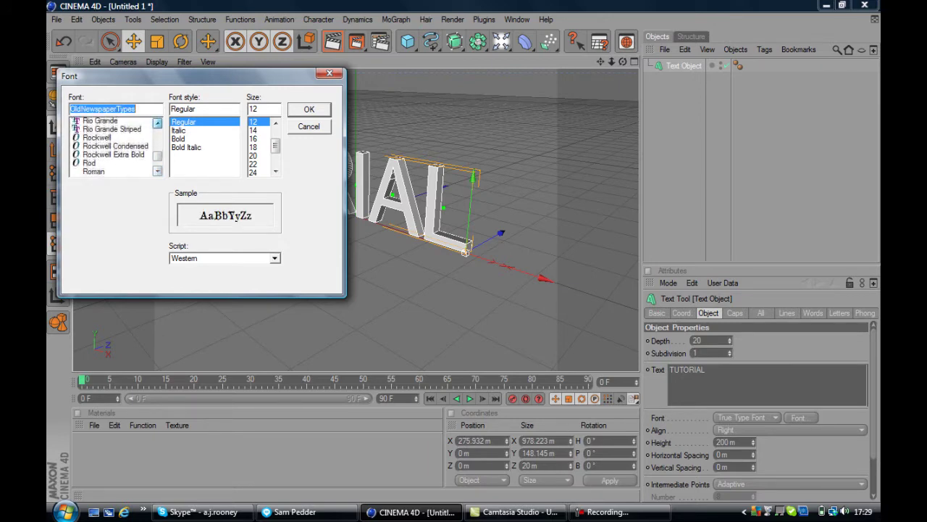
pyautogui.click(157, 123)
pyautogui.click(112, 138)
pyautogui.click(157, 171)
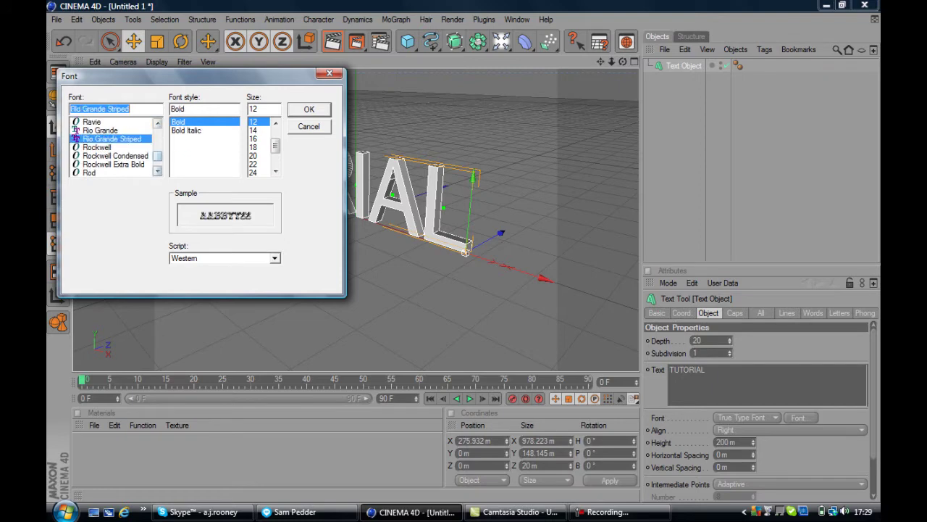
pyautogui.click(158, 171)
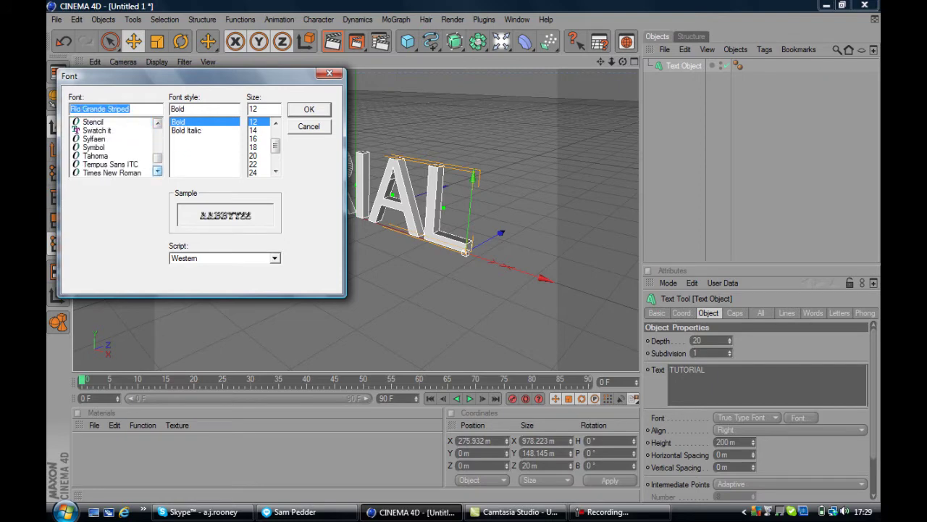
pyautogui.click(96, 131)
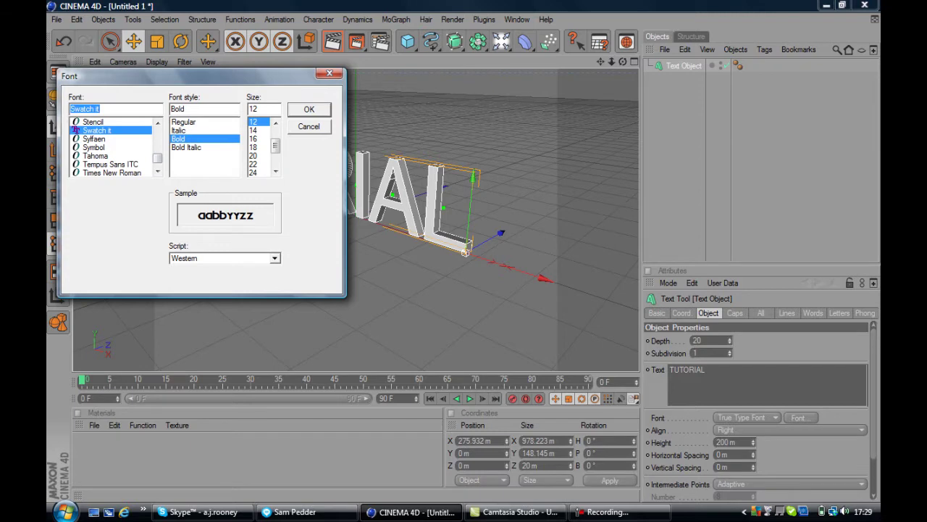
pyautogui.click(308, 109)
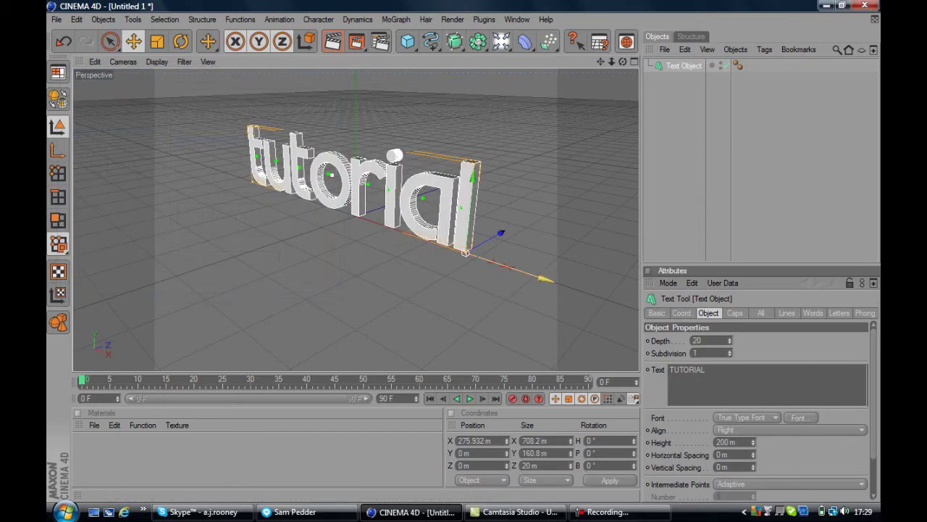
pyautogui.moveTo(545, 278); pyautogui.dragTo(547, 279)
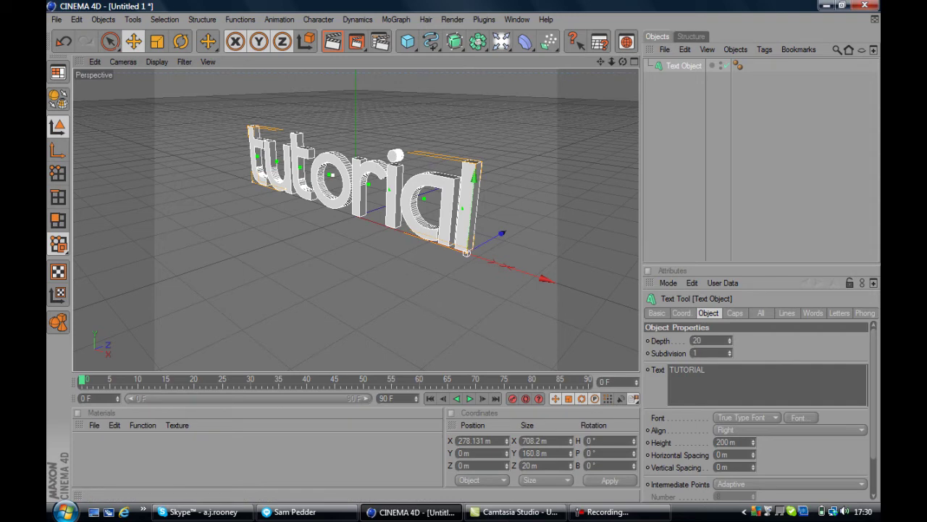
# - Create a material with a blue colour of RGB 19, 72, 246 and apply it to the text
pyautogui.doubleClick(232, 457)
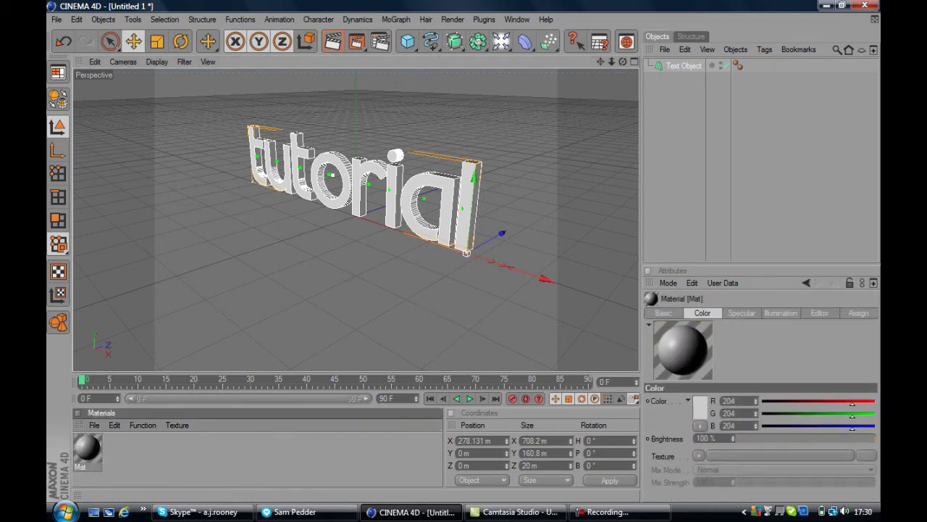
pyautogui.doubleClick(88, 449)
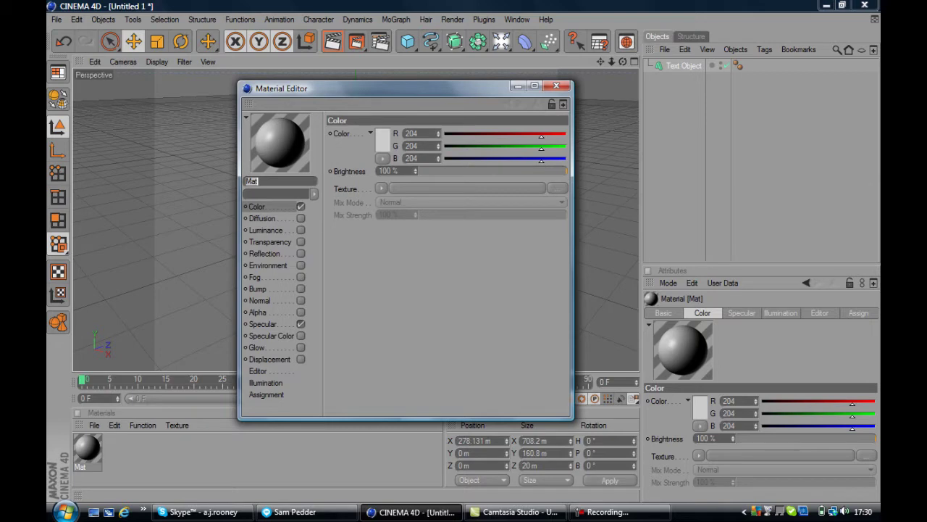
pyautogui.doubleClick(383, 137)
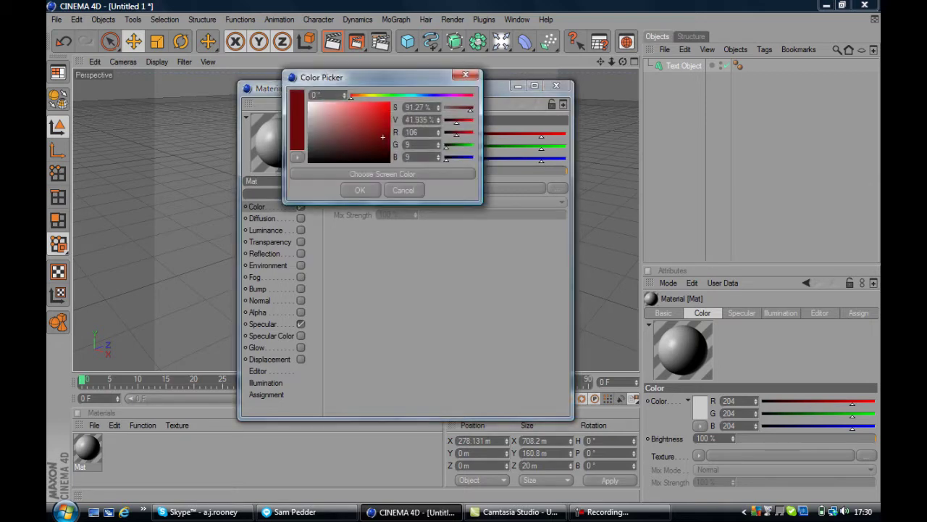
pyautogui.moveTo(418, 96); pyautogui.dragTo(427, 97)
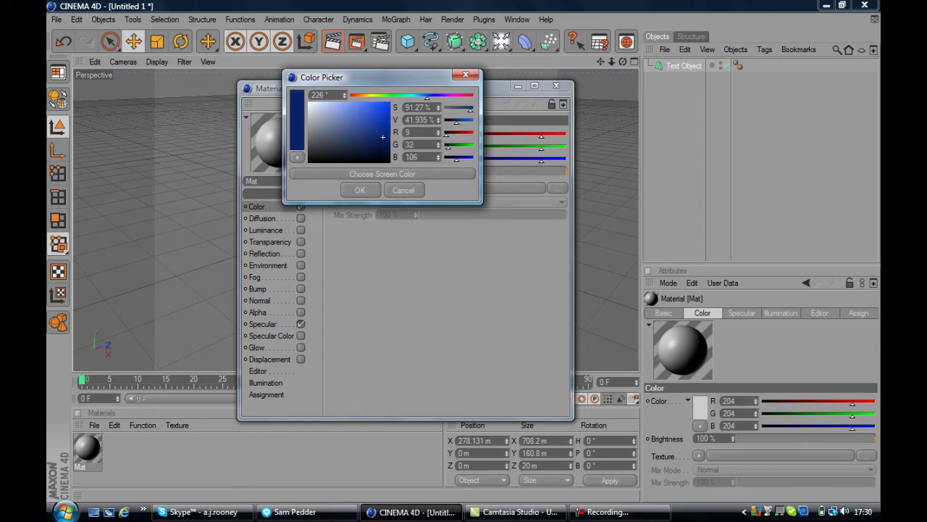
pyautogui.moveTo(382, 137); pyautogui.dragTo(384, 104)
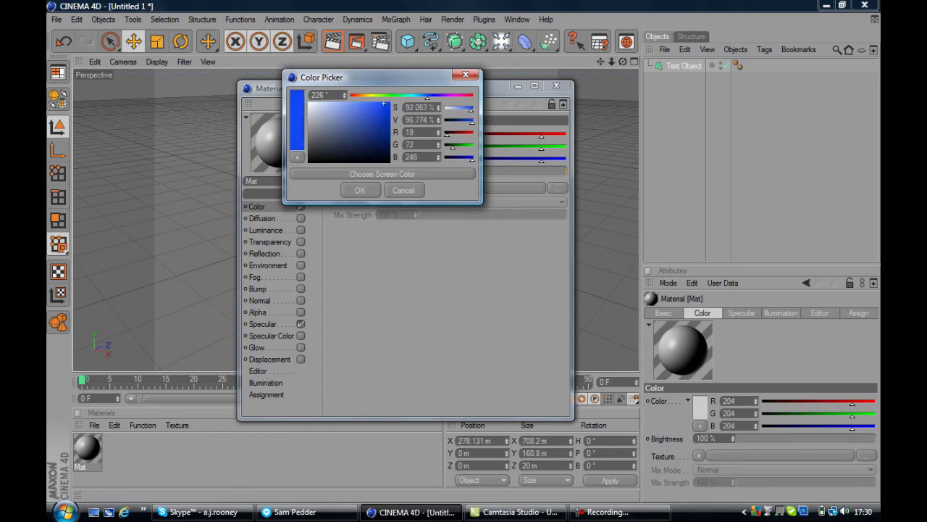
pyautogui.click(360, 189)
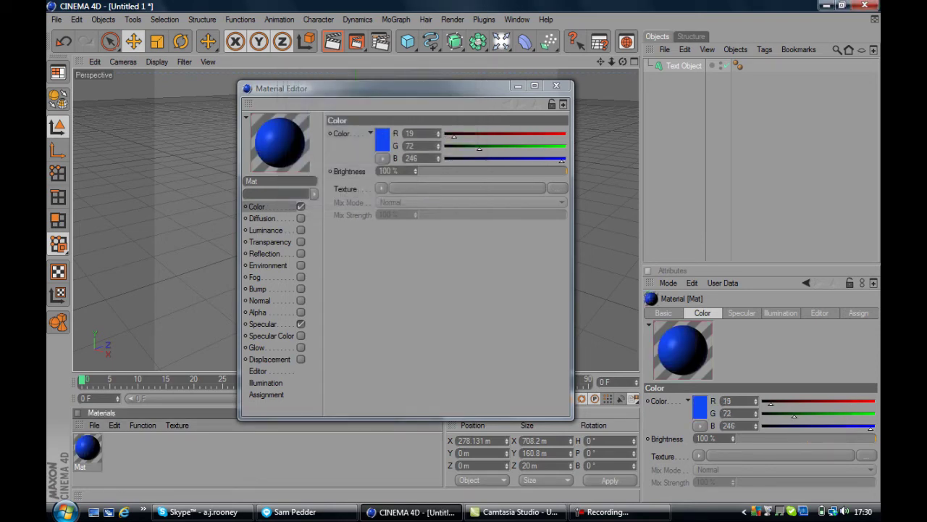
pyautogui.click(556, 85)
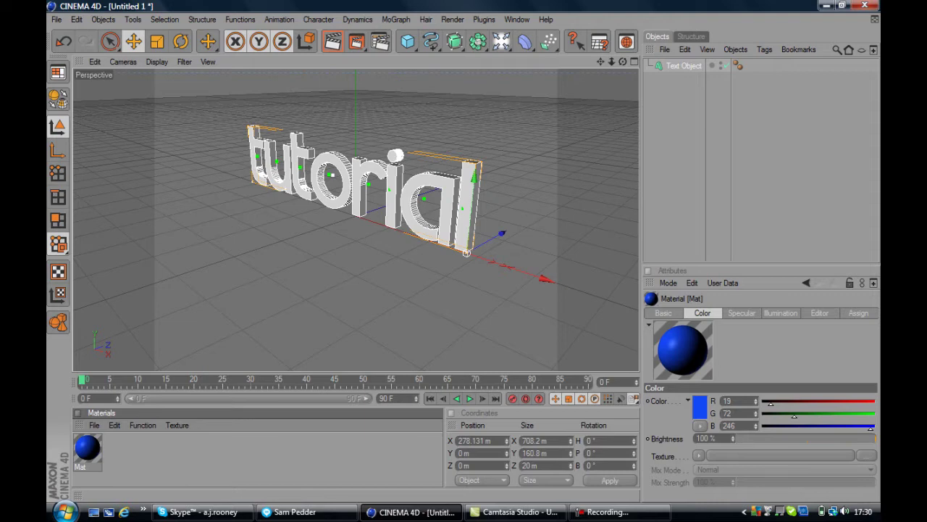
pyautogui.moveTo(87, 448); pyautogui.dragTo(298, 173)
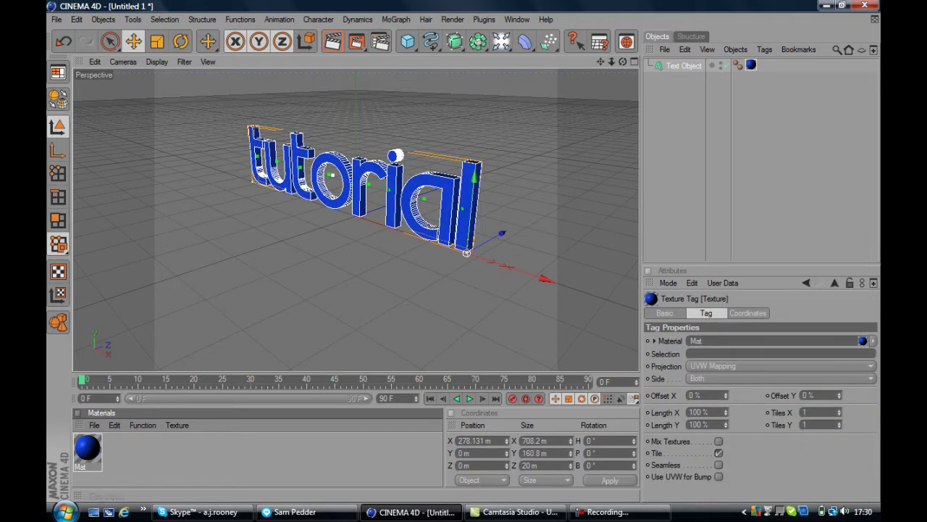
pyautogui.click(326, 290)
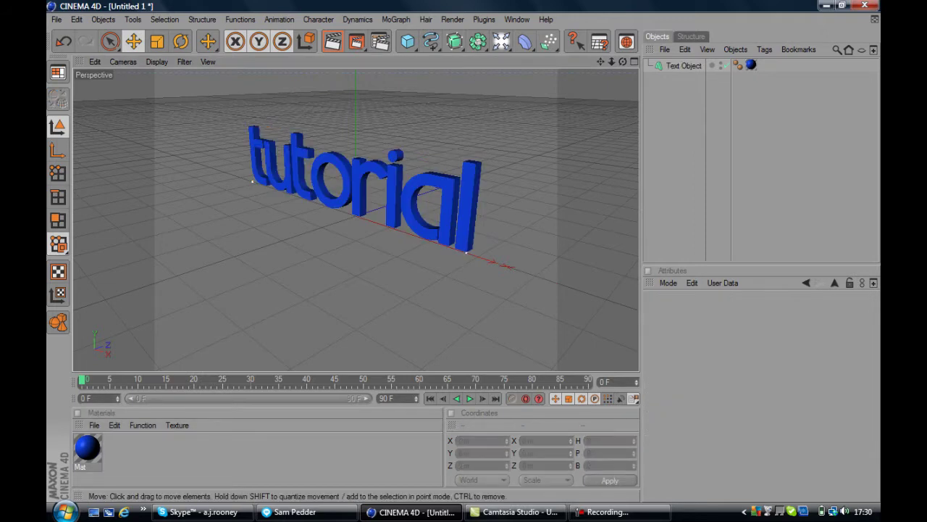
# - Set the blue text object's depth to 100
pyautogui.click(467, 252)
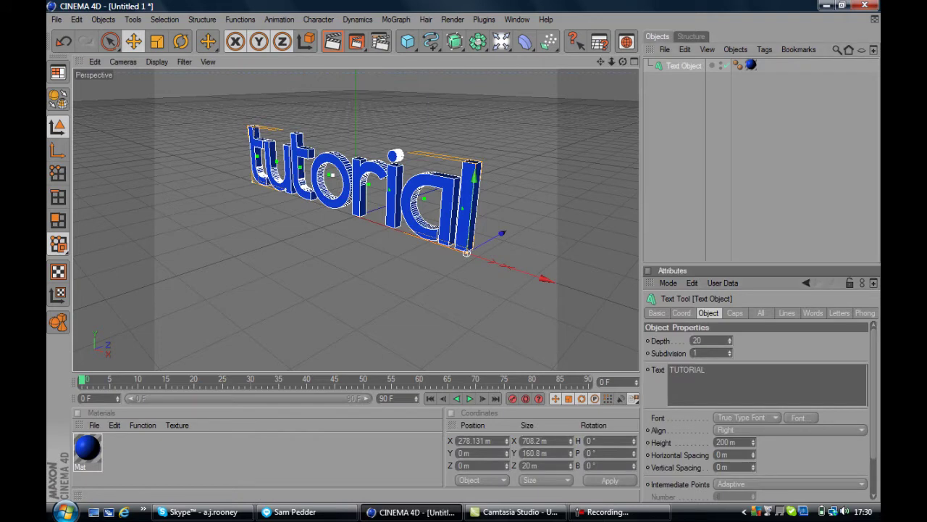
pyautogui.moveTo(703, 340); pyautogui.dragTo(693, 340)
pyautogui.write('1000')
pyautogui.press('BackSpace')
pyautogui.press('Return')
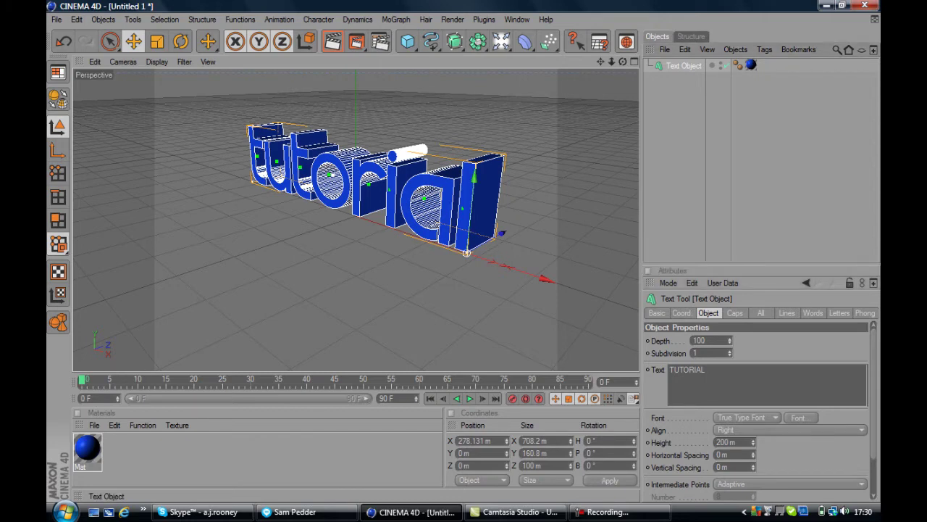
# - Paste a duplicate of the text object and set the depth of the second one in the object list to 50
pyautogui.click(685, 145)
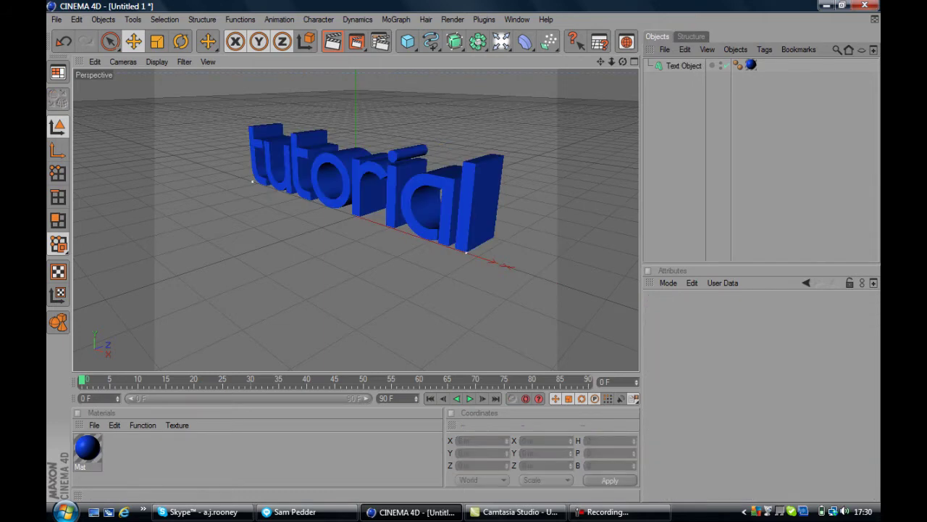
pyautogui.hotkey('ctrl', 'v')
pyautogui.click(684, 78)
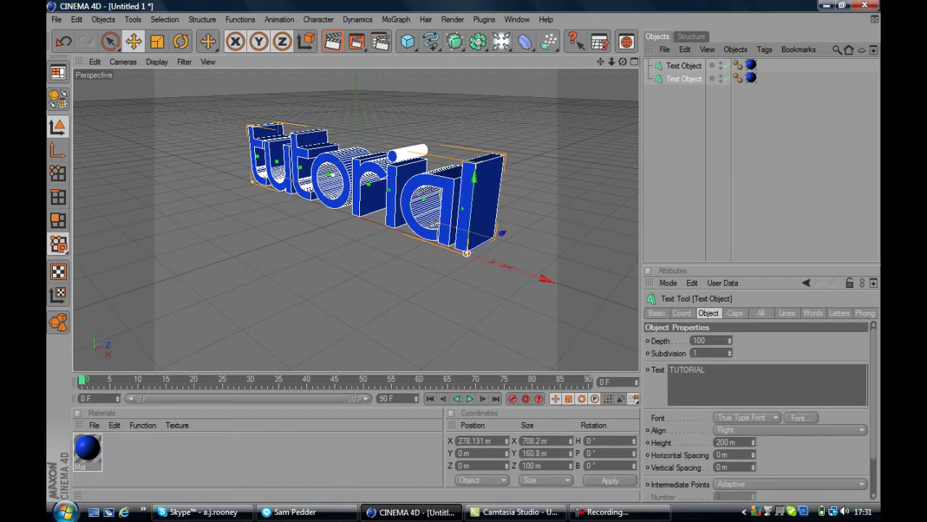
pyautogui.doubleClick(699, 341)
pyautogui.write('50')
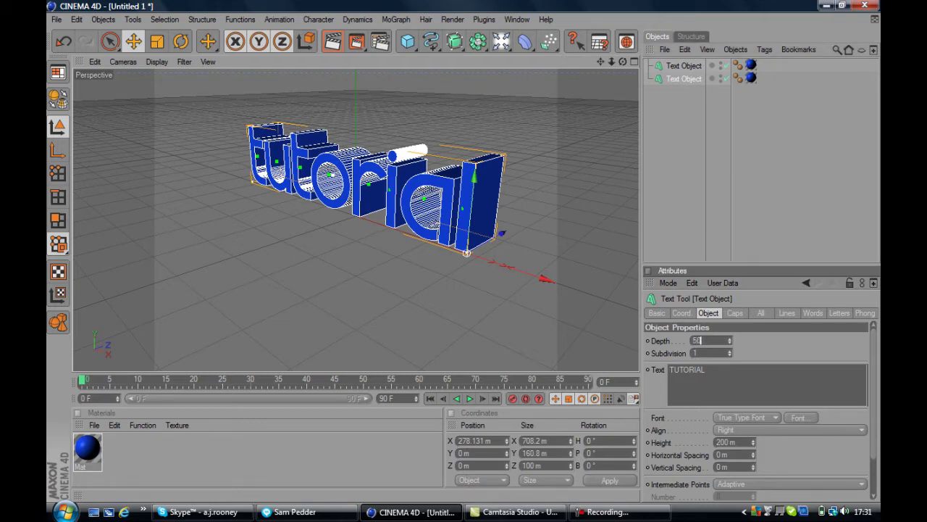
pyautogui.press('Return')
# - Move the 50-deep text copy along Z to about 2.5 m and decline the incoming Skype call
pyautogui.moveTo(503, 232); pyautogui.dragTo(505, 232)
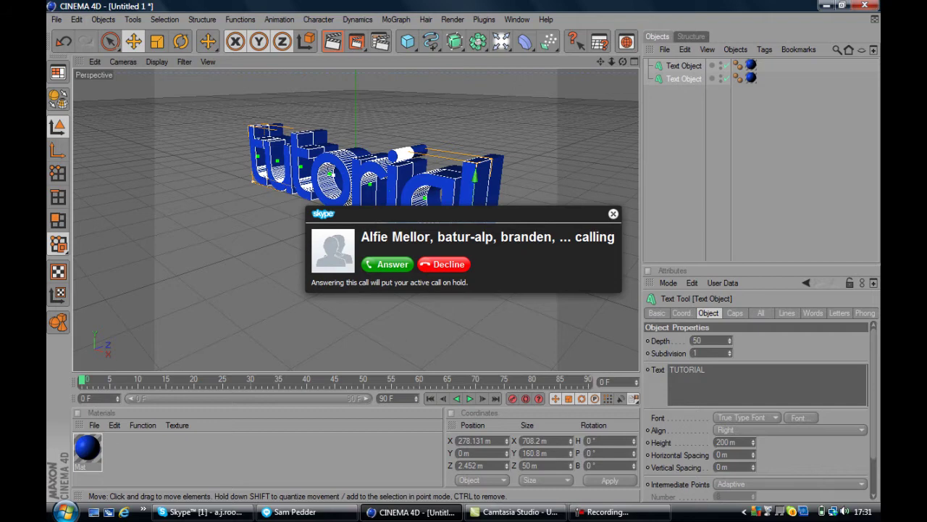
pyautogui.click(444, 265)
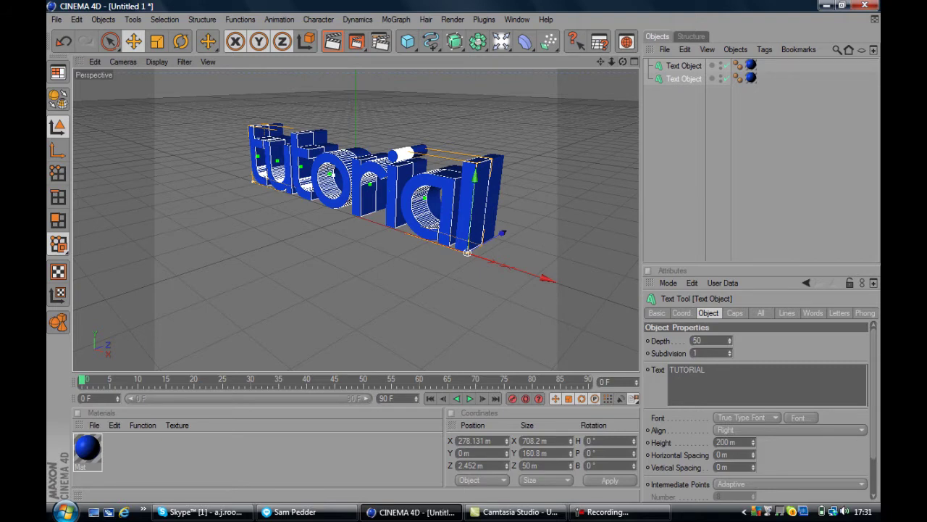
# - Move the 50-deep text copy along Z to about 26 m, centring it within the deeper text as seen from the side
pyautogui.moveTo(623, 62); pyautogui.dragTo(898, 131)
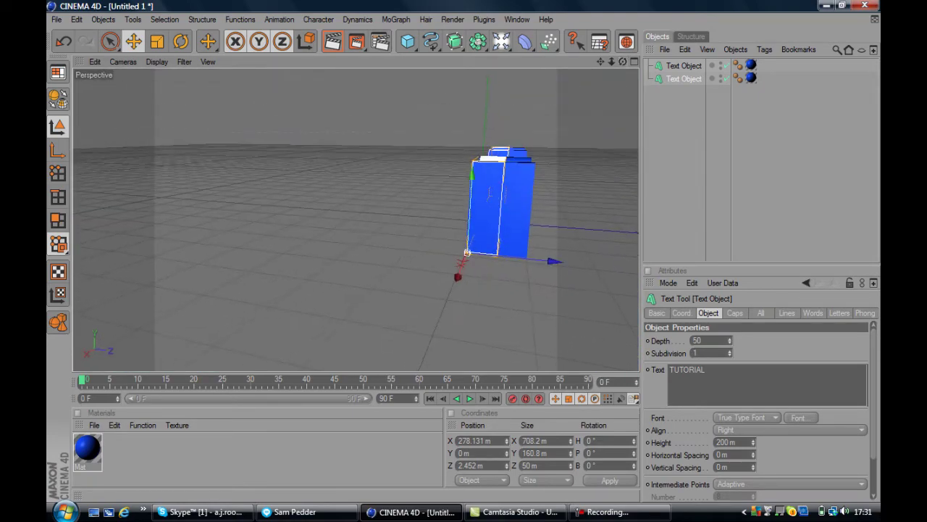
pyautogui.moveTo(601, 61); pyautogui.dragTo(529, 63)
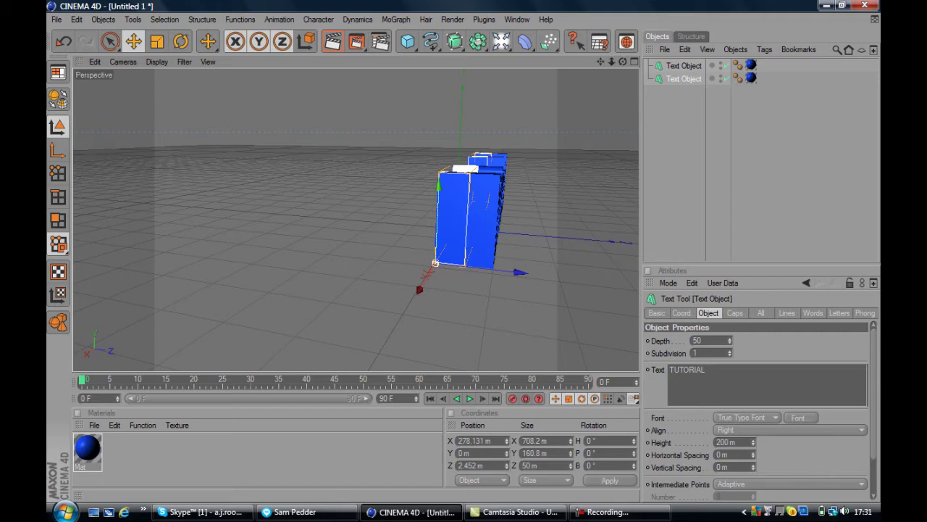
pyautogui.moveTo(612, 62)
pyautogui.mouseDown()
pyautogui.moveTo(641, 65)
pyautogui.moveTo(617, 62)
pyautogui.mouseUp()
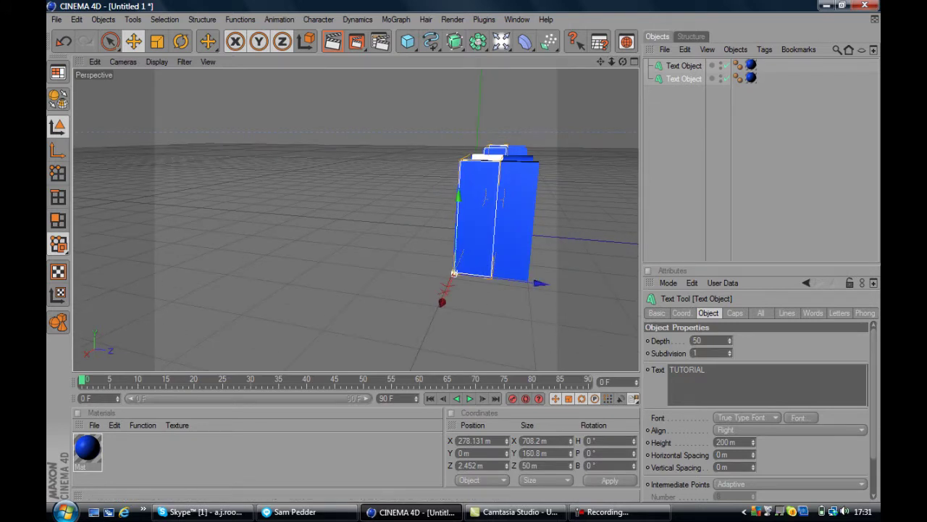
pyautogui.click(633, 62)
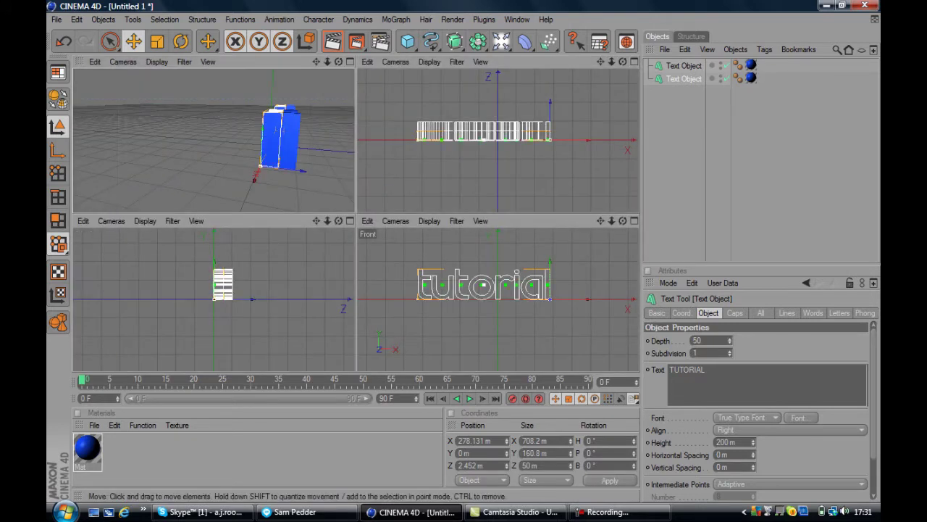
pyautogui.click(350, 61)
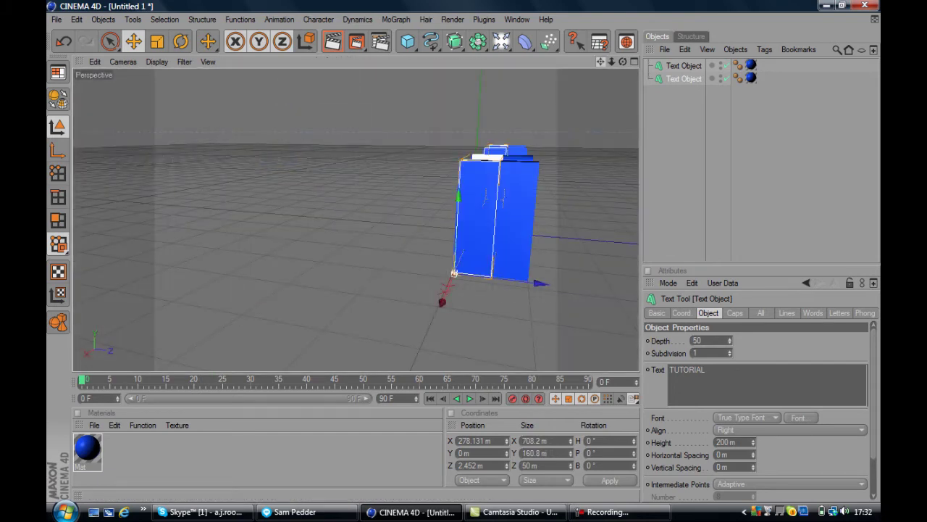
pyautogui.moveTo(600, 62)
pyautogui.mouseDown()
pyautogui.moveTo(580, 62)
pyautogui.moveTo(613, 62)
pyautogui.mouseUp()
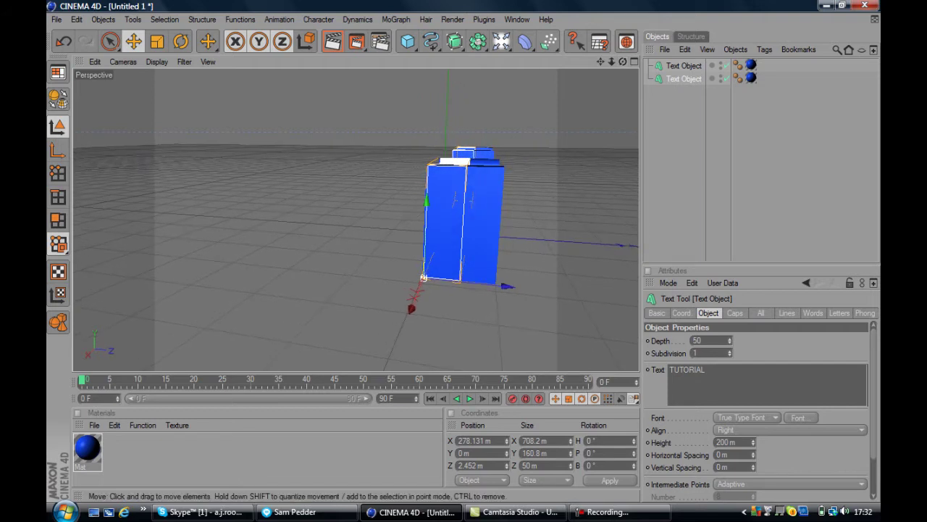
pyautogui.moveTo(507, 286); pyautogui.dragTo(526, 289)
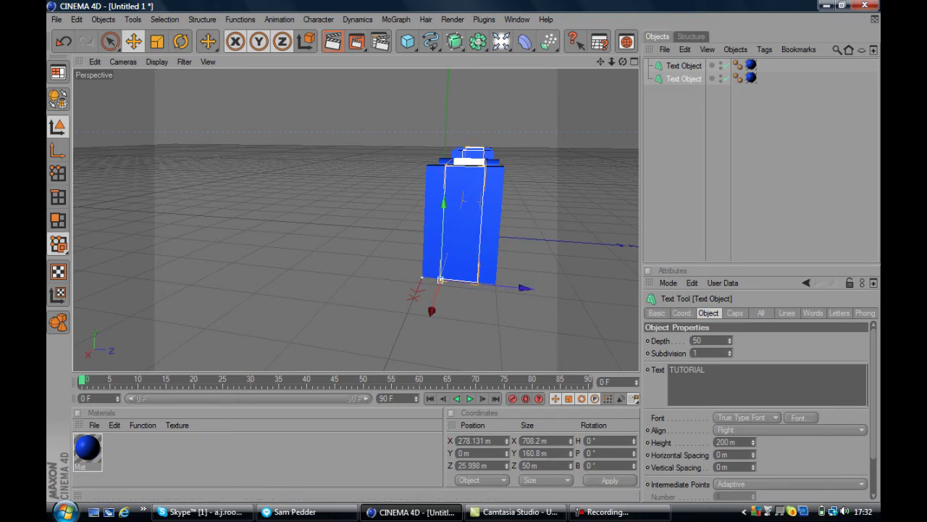
# - Set both the start and end caps of the 50-deep text copy to Fillet Cap
pyautogui.click(735, 313)
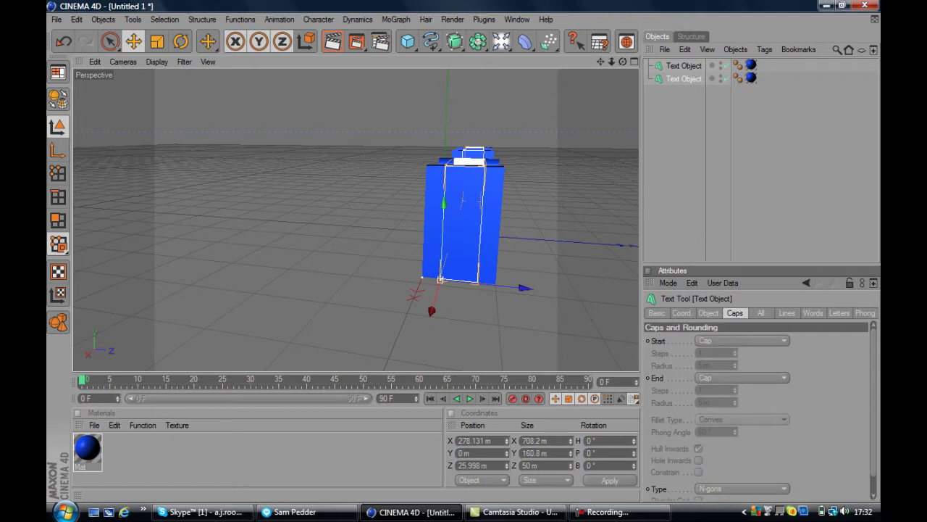
pyautogui.click(740, 340)
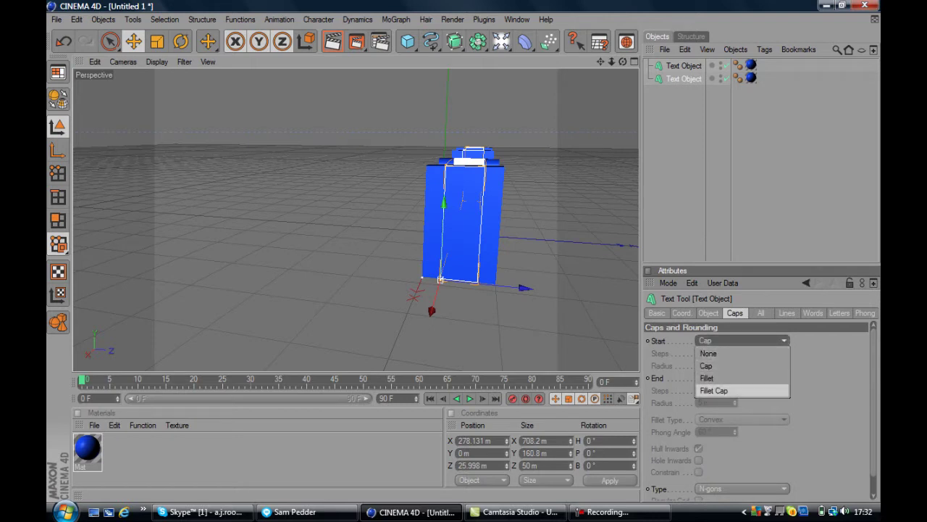
pyautogui.click(725, 389)
pyautogui.click(740, 377)
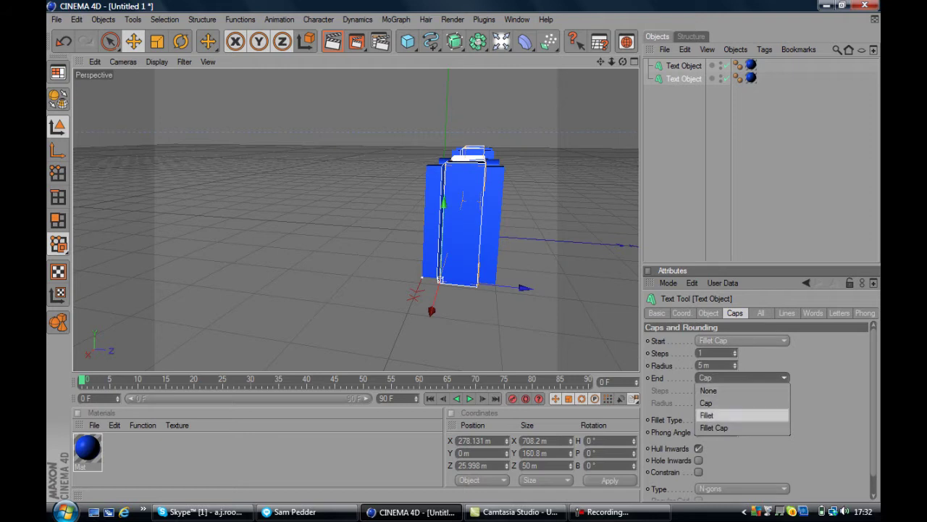
pyautogui.click(725, 428)
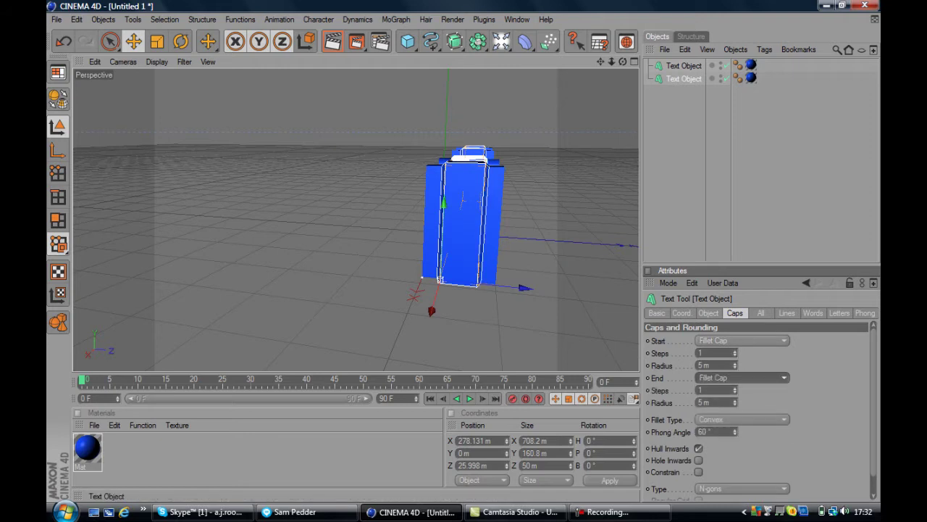
# - Set the depth of the filleted text copy to 70
pyautogui.click(708, 313)
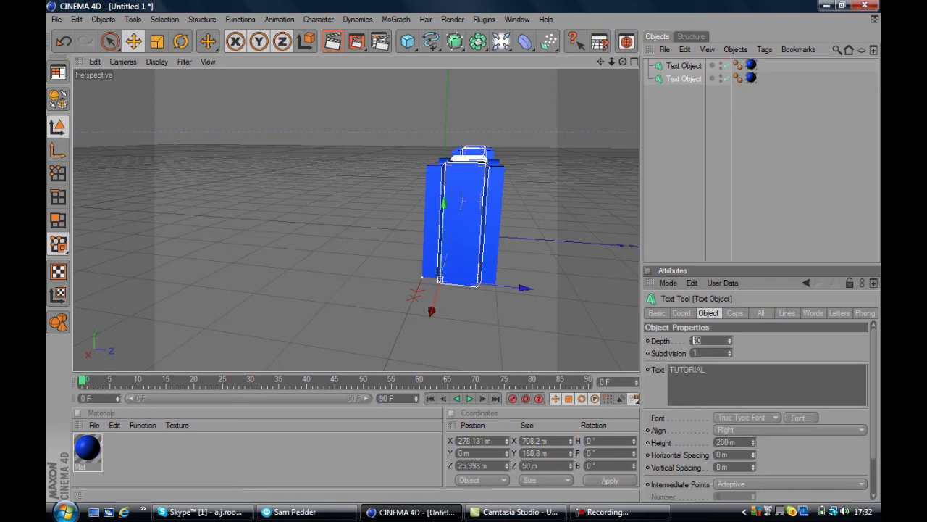
pyautogui.write('70')
pyautogui.press('Return')
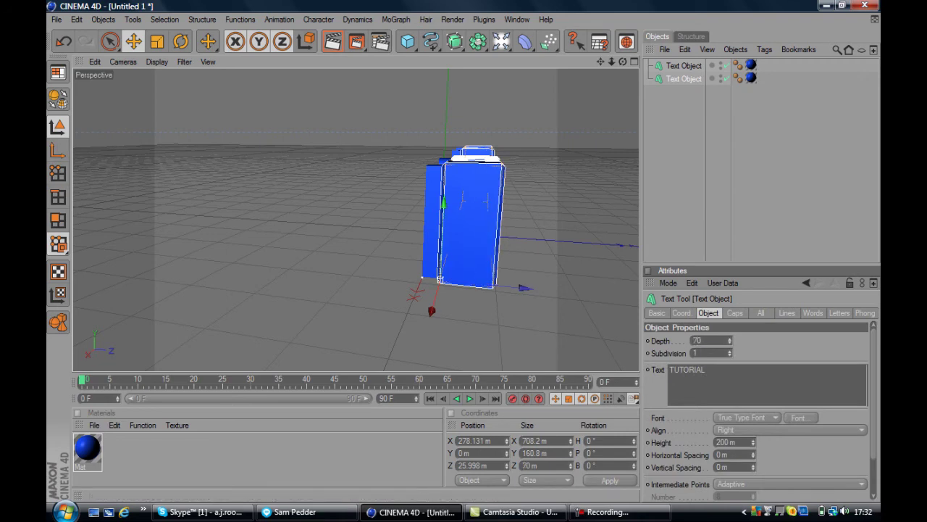
# - Move the 70-deep text copy along Z to about 15.5 m and deselect it
pyautogui.moveTo(527, 287); pyautogui.dragTo(528, 291)
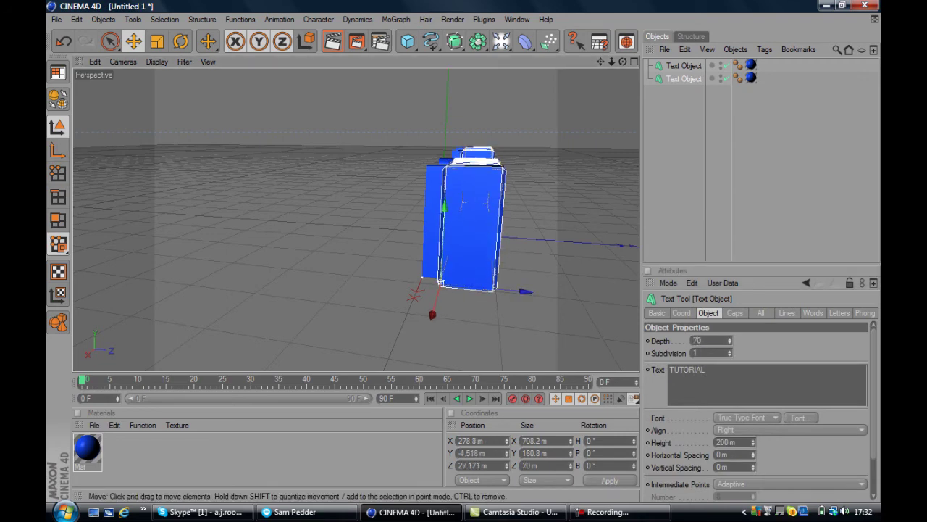
pyautogui.hotkey('ctrl', 'z')
pyautogui.moveTo(526, 288); pyautogui.dragTo(518, 287)
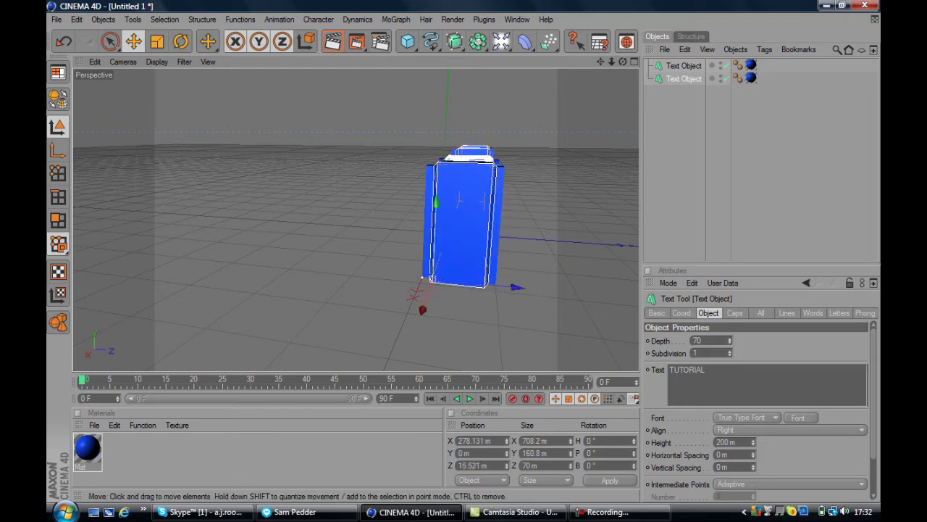
pyautogui.moveTo(623, 61); pyautogui.dragTo(687, 73)
pyautogui.click(688, 145)
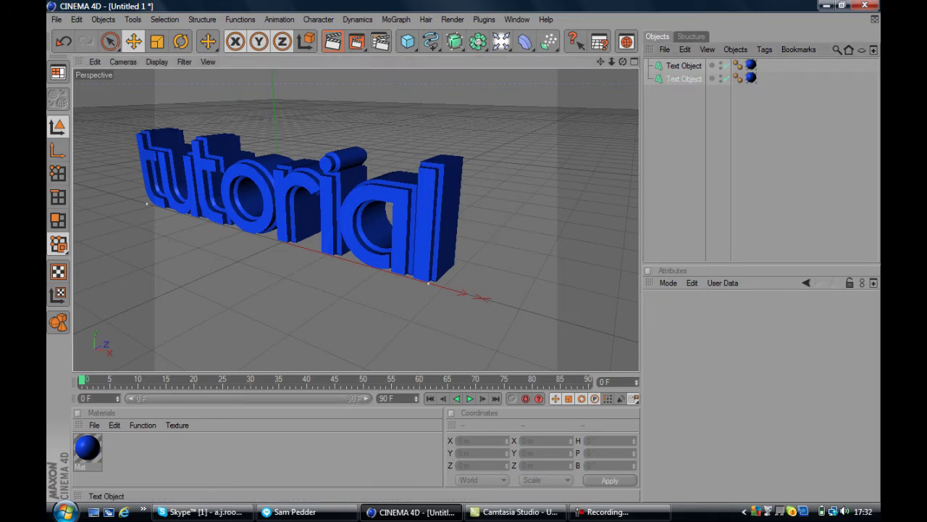
# - Delete the blue material's texture tag from the second text object in the object list
pyautogui.click(684, 79)
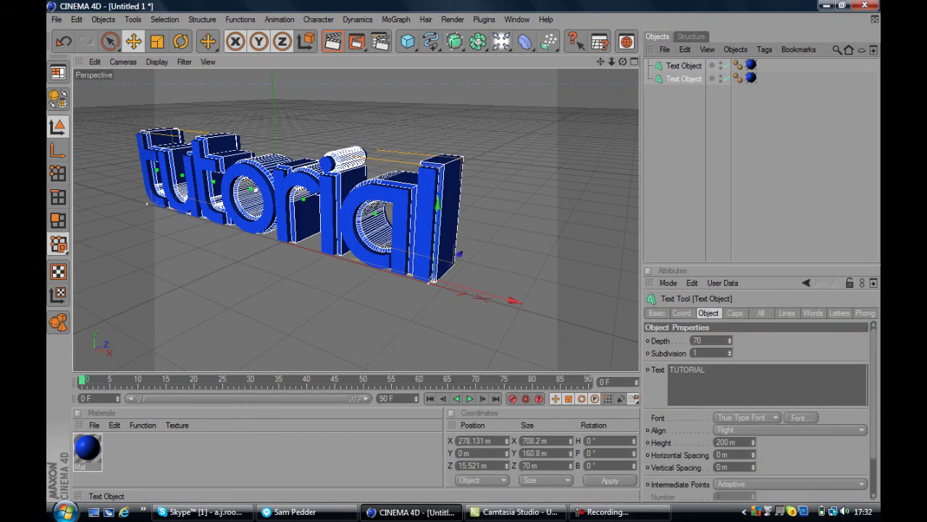
pyautogui.click(752, 77)
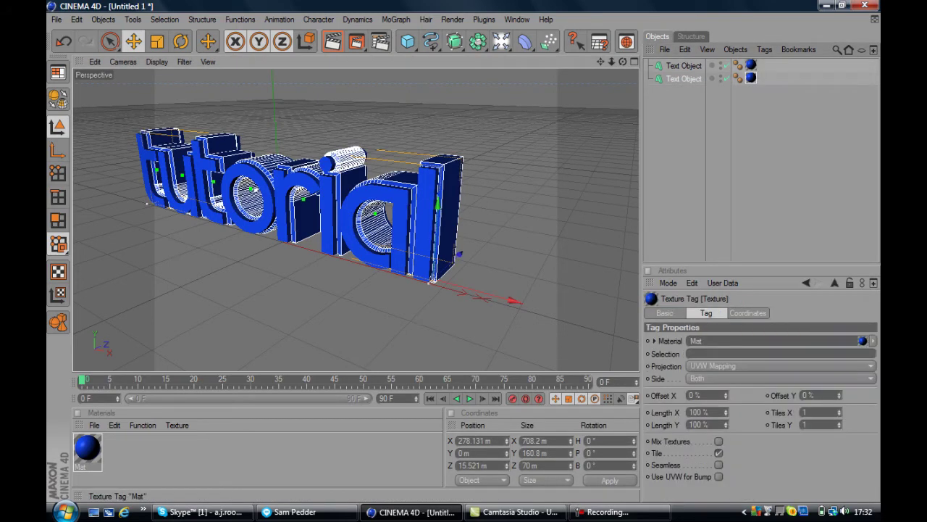
pyautogui.press('Delete')
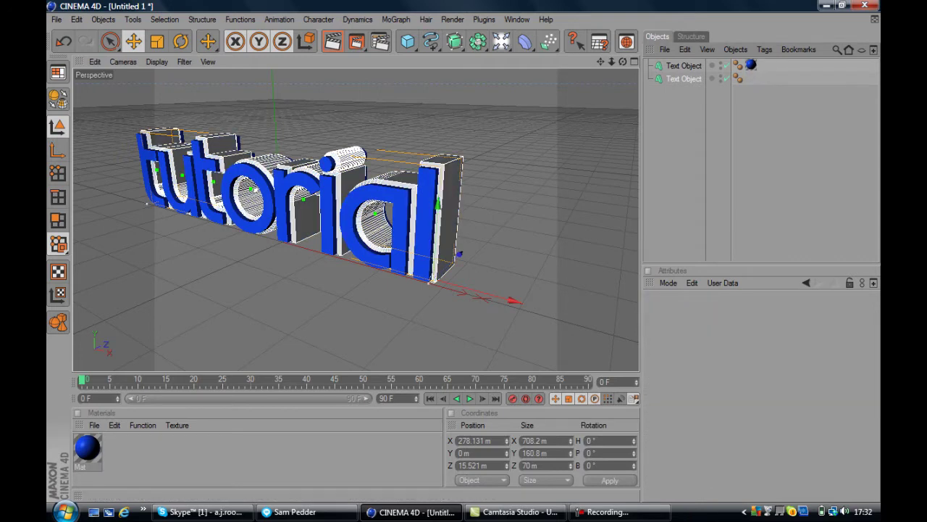
# - Create a material with a red colour of RGB 252, 14, 14 and apply it to the 70-deep text object
pyautogui.doubleClick(237, 461)
pyautogui.doubleClick(87, 448)
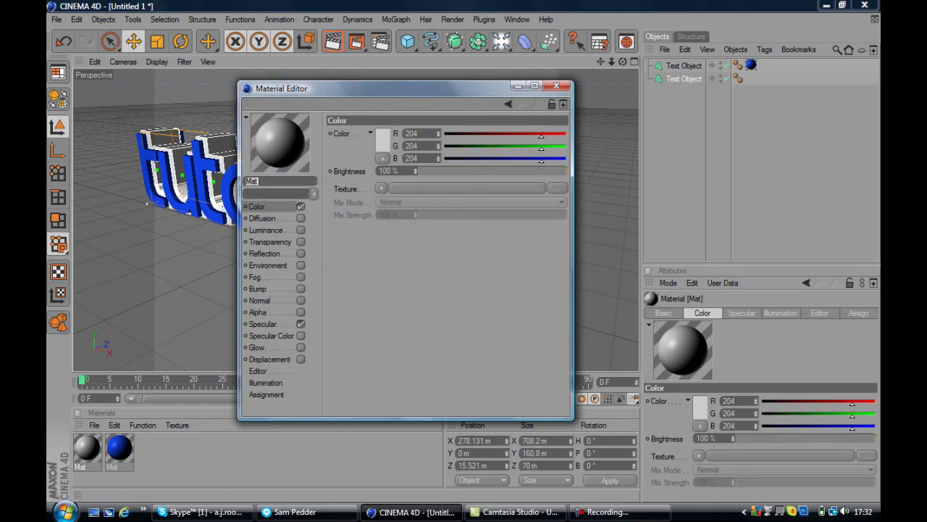
pyautogui.click(383, 139)
pyautogui.moveTo(383, 139); pyautogui.dragTo(386, 103)
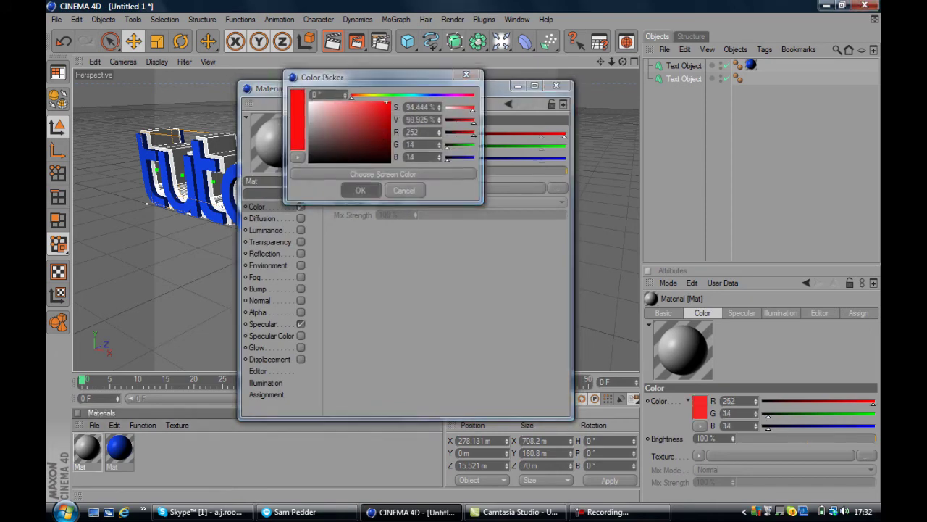
pyautogui.click(360, 190)
pyautogui.click(556, 86)
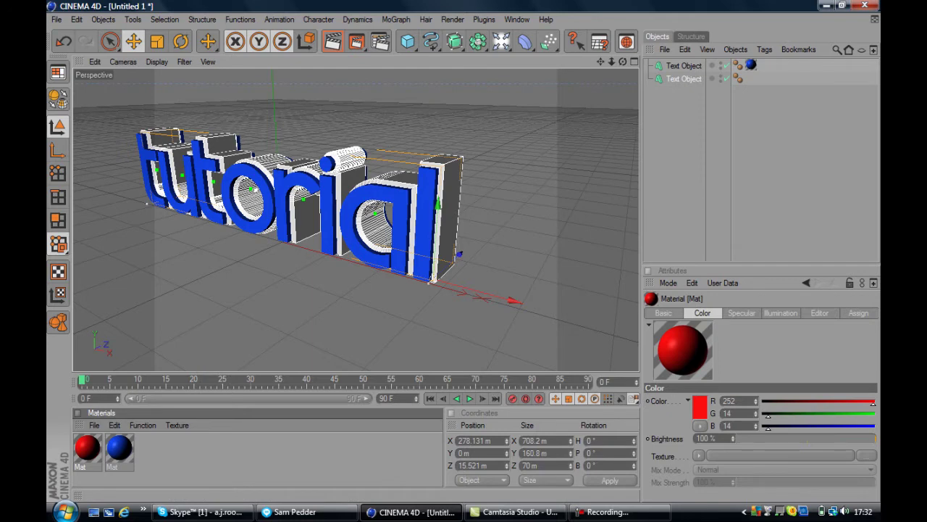
pyautogui.moveTo(88, 449); pyautogui.dragTo(684, 79)
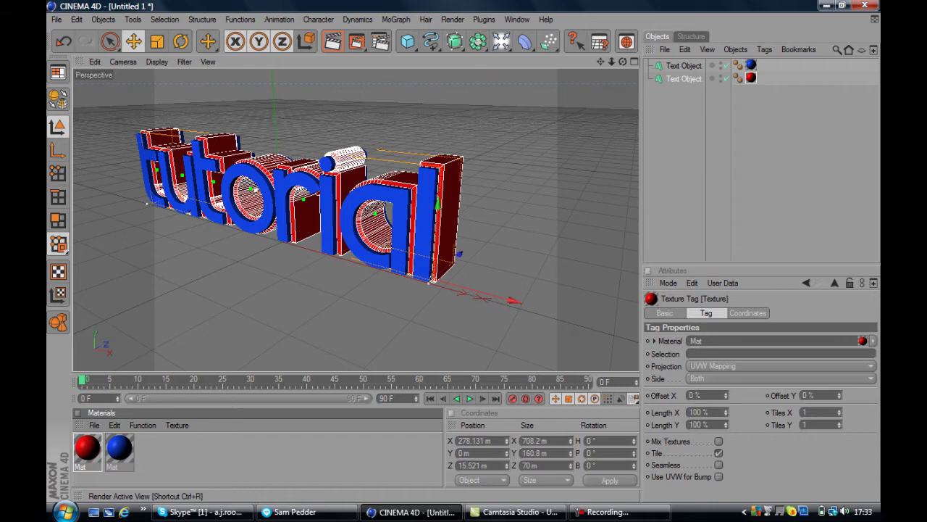
# - Preview the two-colour text by rendering the active view and rendering to the Picture Viewer, and close the resulting picture window
pyautogui.click(333, 42)
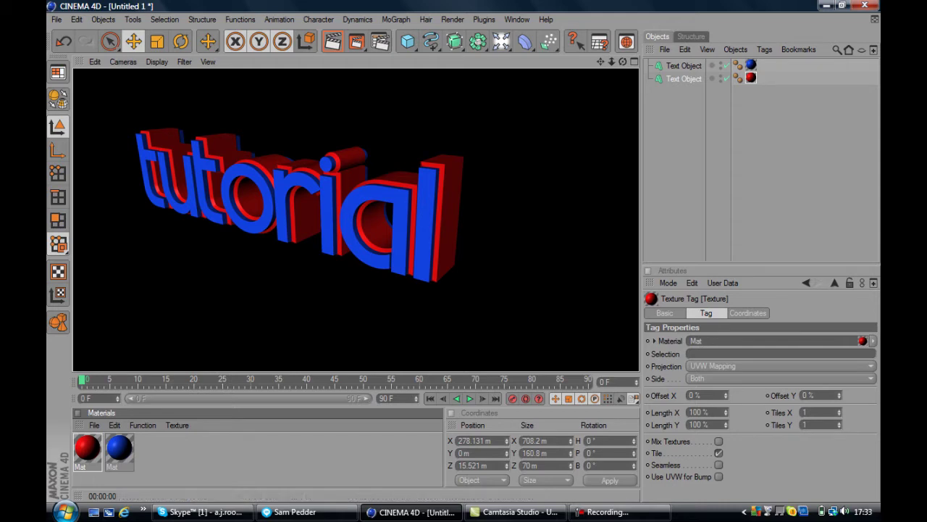
pyautogui.click(434, 330)
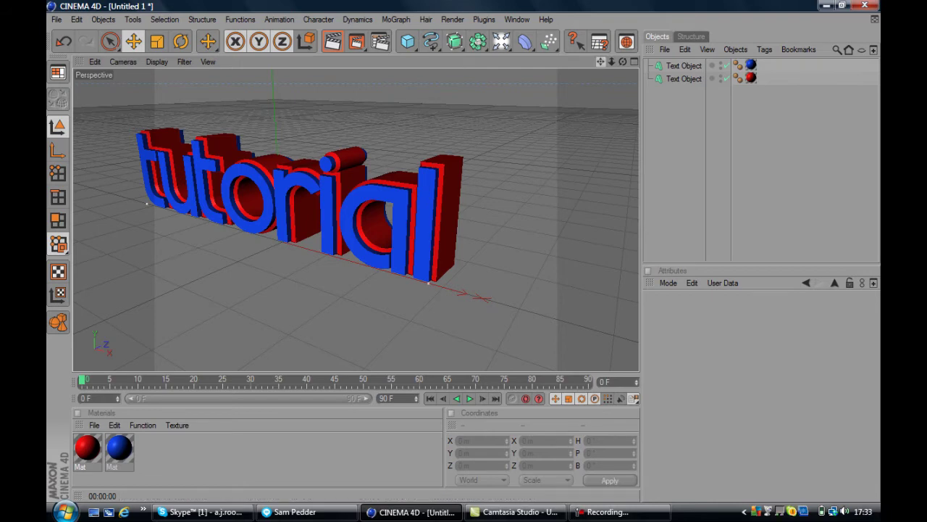
pyautogui.moveTo(601, 61); pyautogui.dragTo(650, 60)
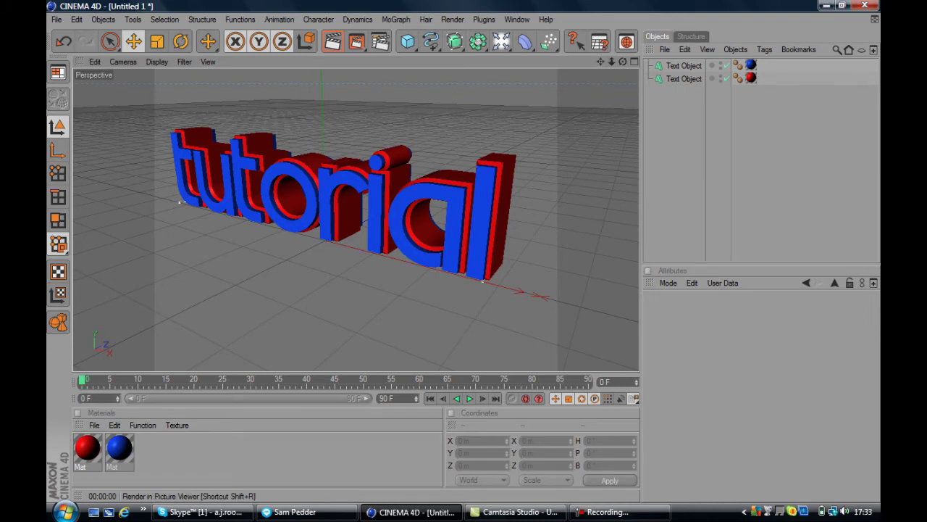
pyautogui.hotkey('shift', 'r')
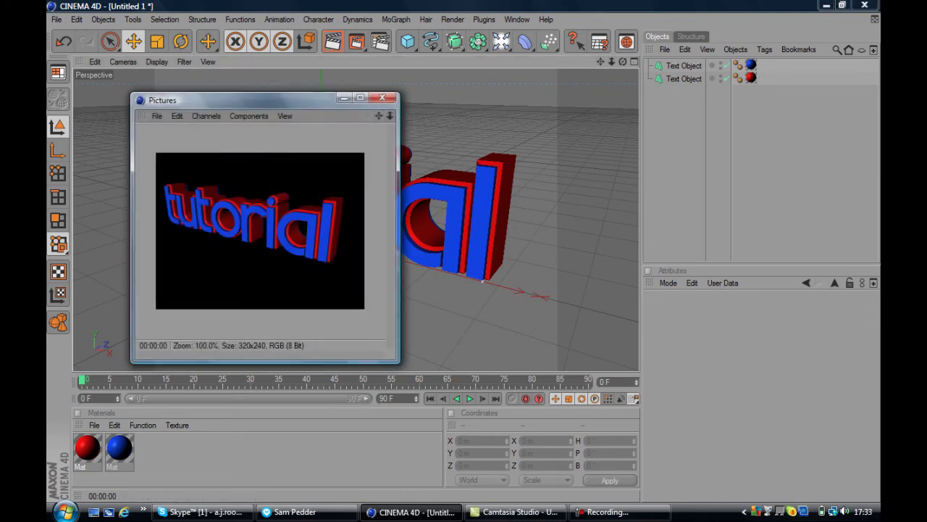
pyautogui.click(382, 97)
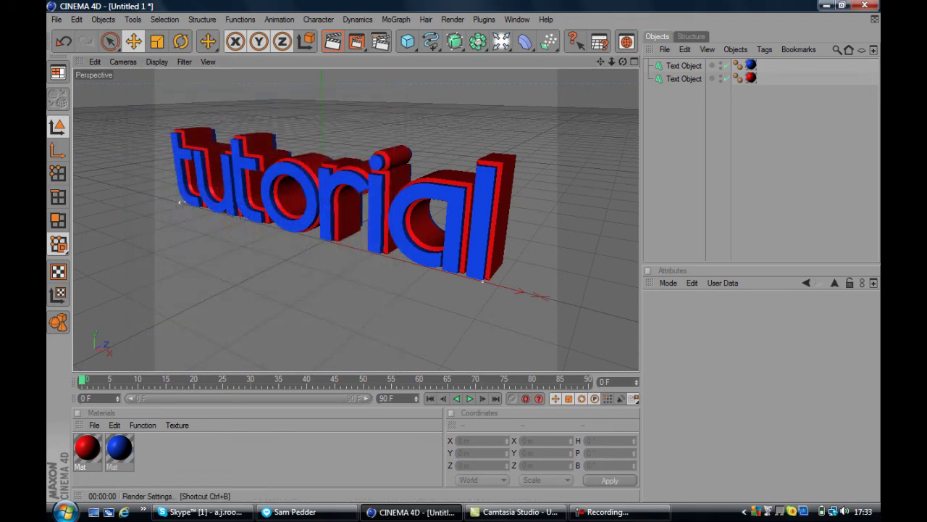
# - Set the render output size to a width of 1280 and a height of 720 pixels, and close the render settings
pyautogui.click(380, 41)
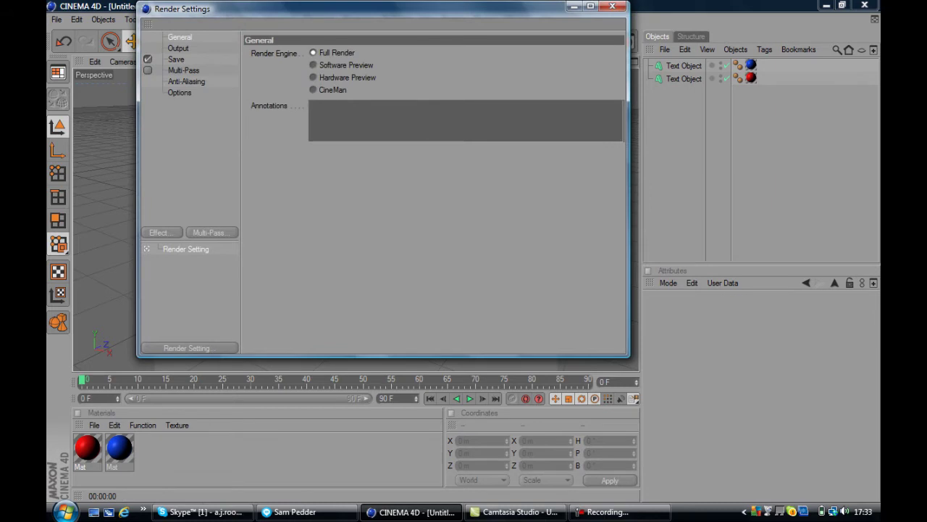
pyautogui.click(178, 49)
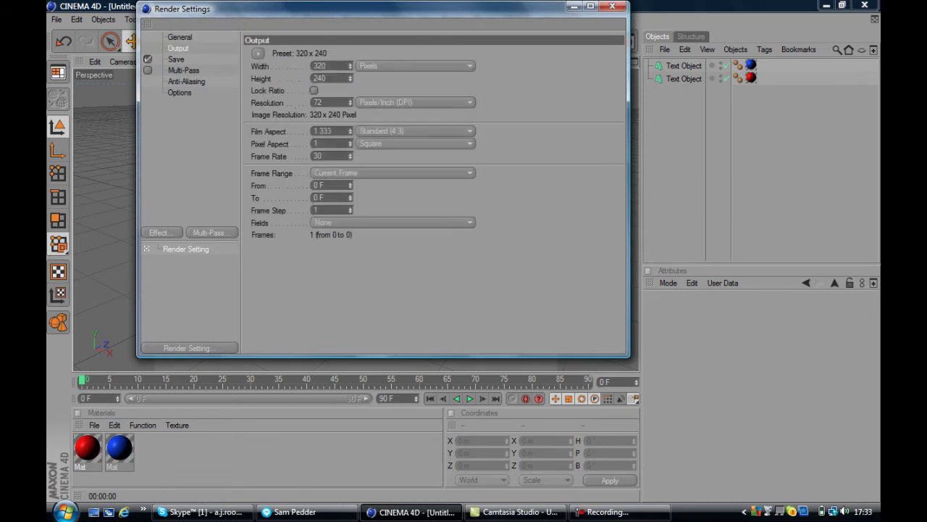
pyautogui.press('BackSpace')
pyautogui.press('BackSpace')
pyautogui.press('BackSpace')
pyautogui.write('1280')
pyautogui.press('Return')
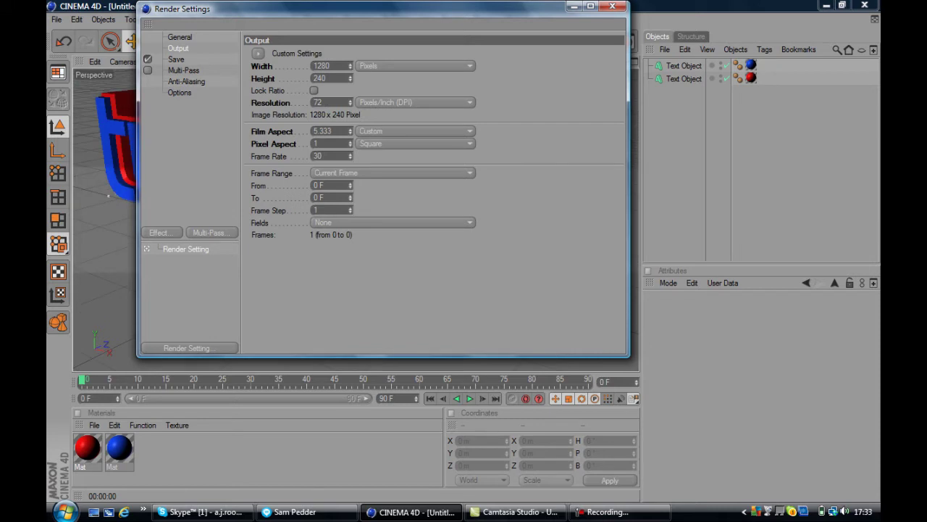
pyautogui.press('Tab')
pyautogui.write('720')
pyautogui.press('Return')
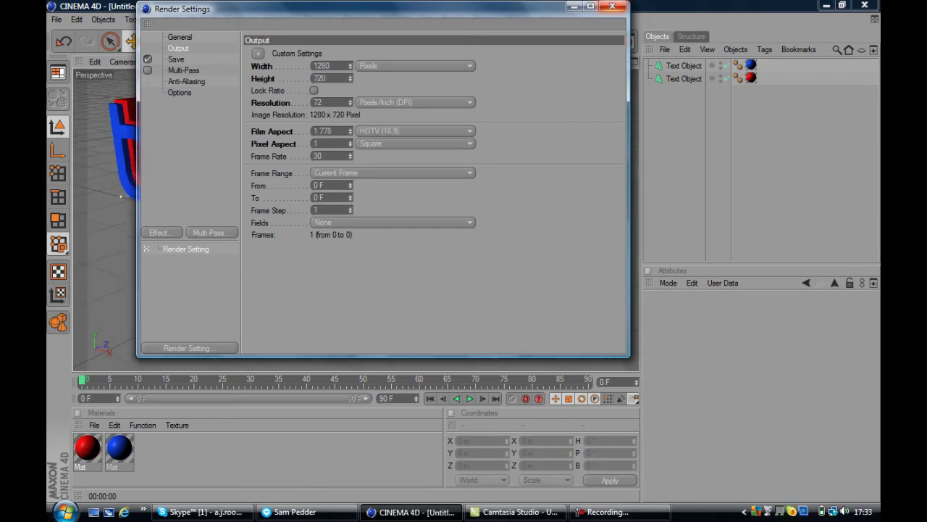
pyautogui.click(613, 6)
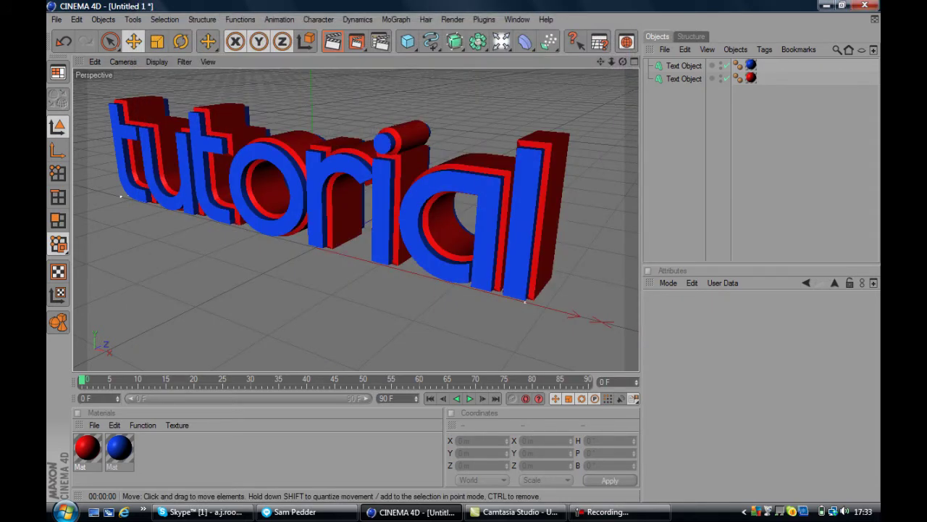
# - Add a Plane primitive to the scene beneath the text
pyautogui.click(684, 66)
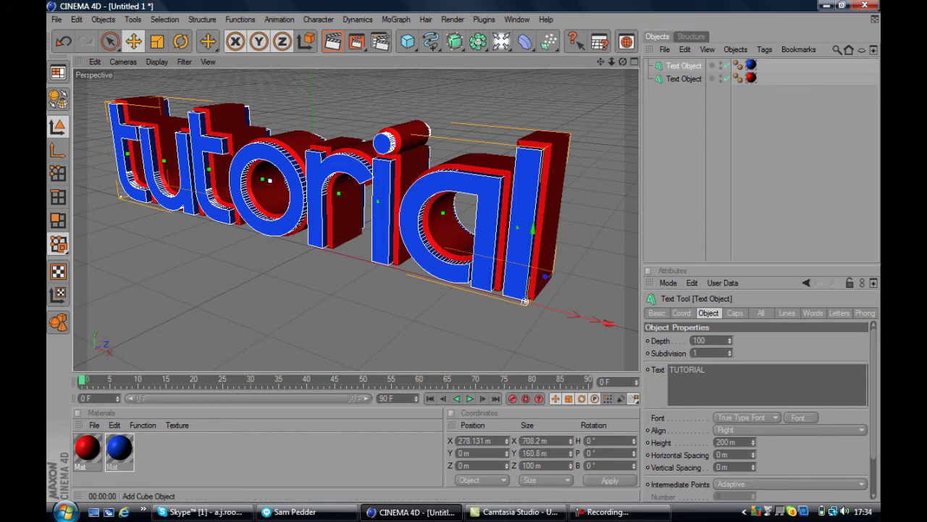
pyautogui.moveTo(407, 42); pyautogui.dragTo(521, 77)
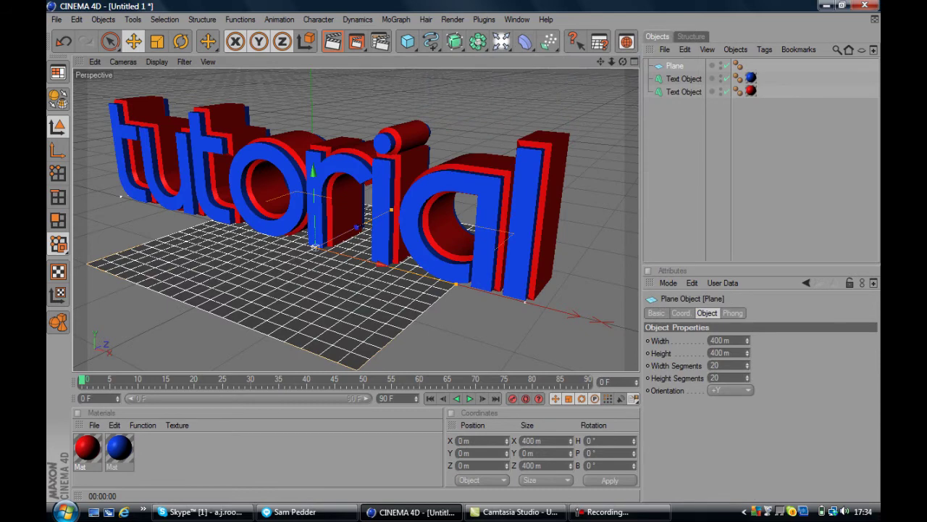
# - Enlarge the plane to a width and height of 10000000 m
pyautogui.doubleClick(727, 341)
pyautogui.write('9')
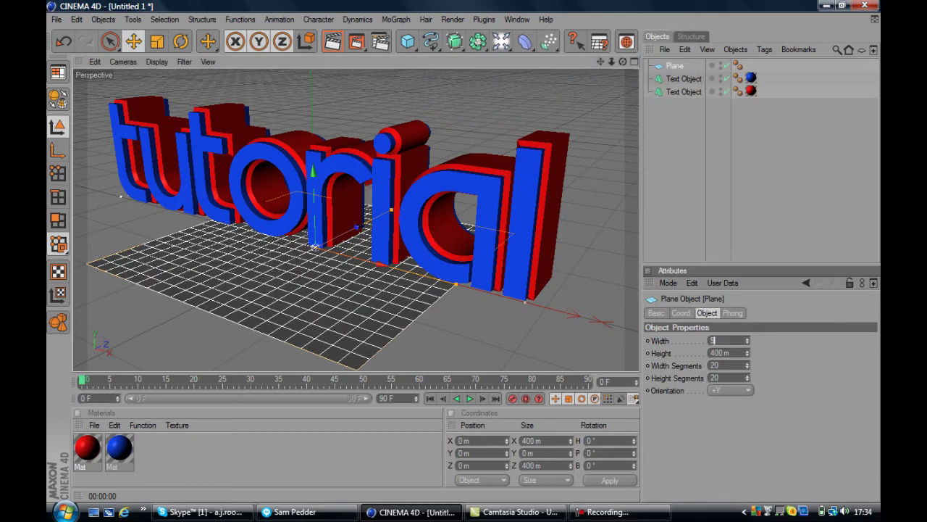
pyautogui.write('999999999')
pyautogui.press('Return')
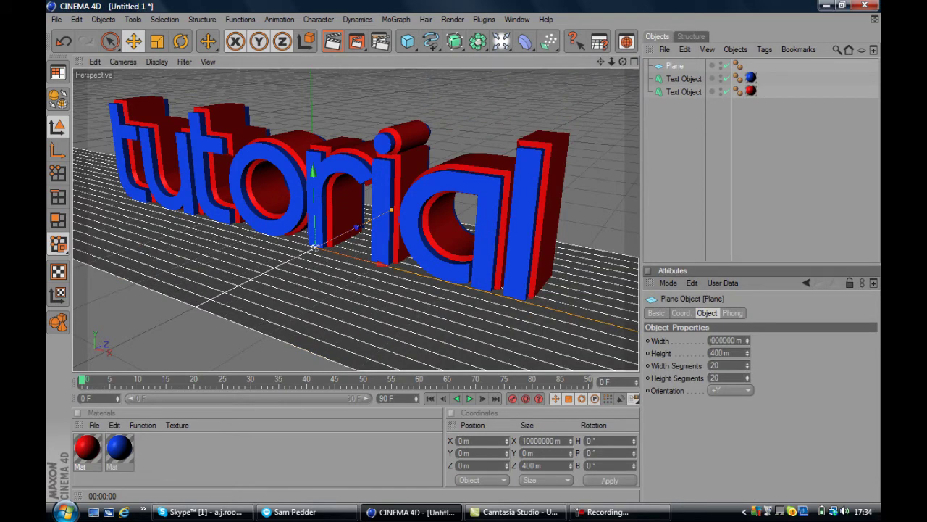
pyautogui.press('Tab')
pyautogui.write('99999999')
pyautogui.press('Return')
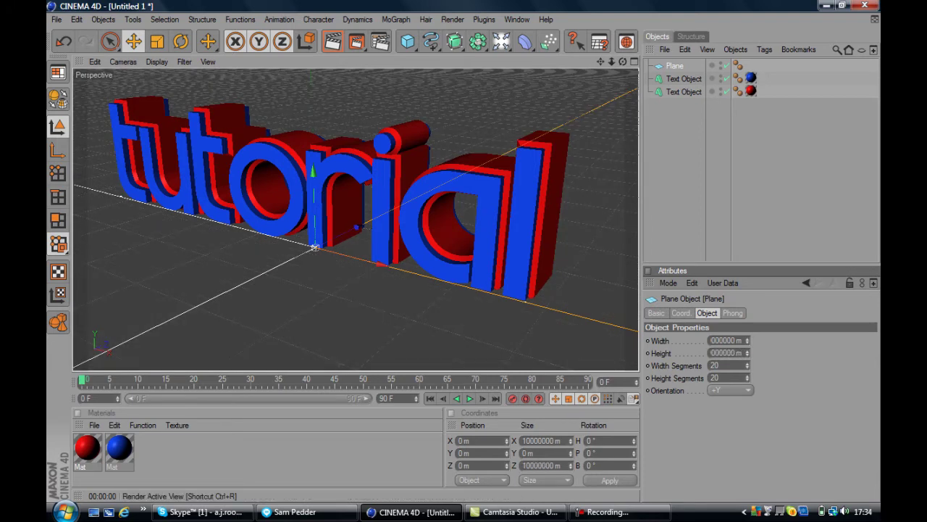
# - Group the two text objects under one null object
pyautogui.click(529, 296)
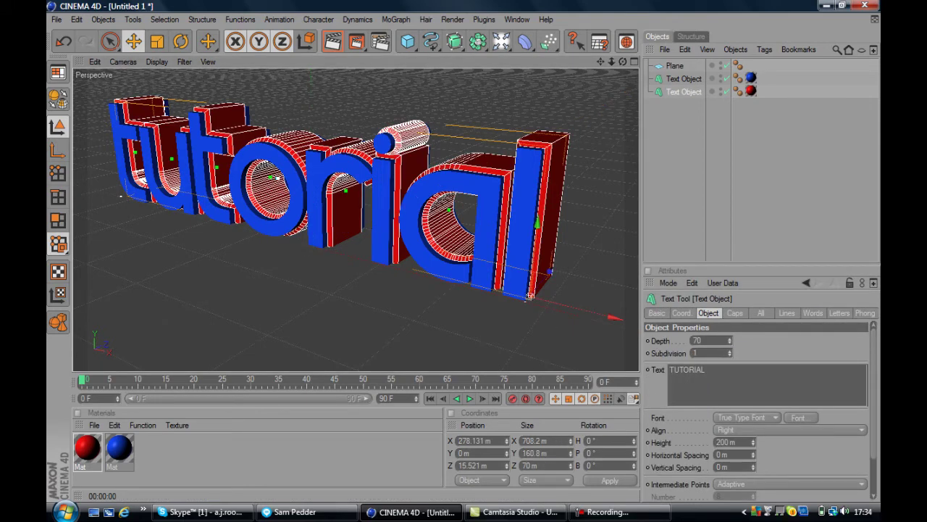
pyautogui.moveTo(773, 104); pyautogui.dragTo(667, 77)
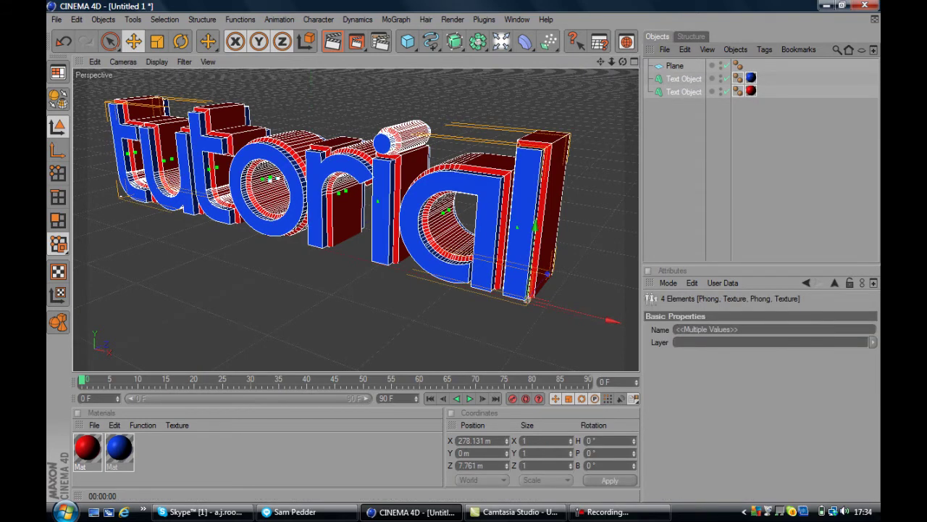
pyautogui.click(699, 145)
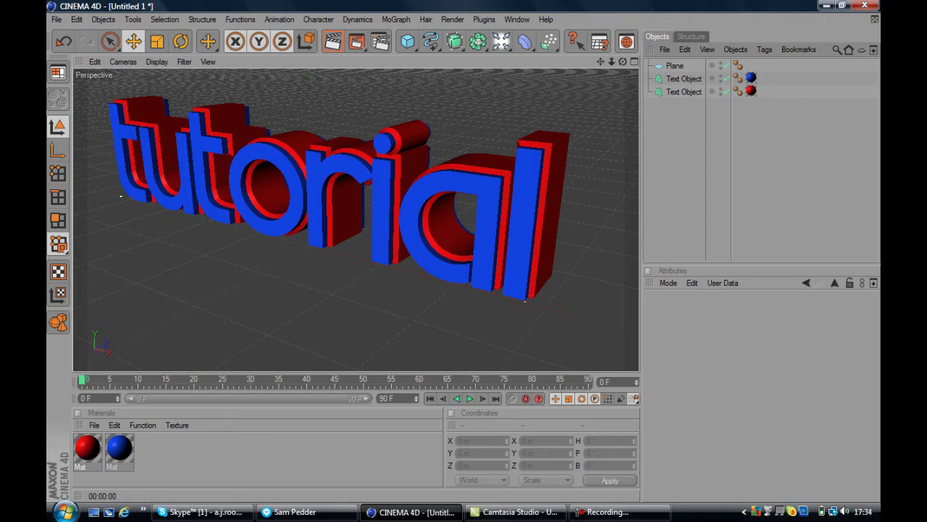
pyautogui.moveTo(767, 101); pyautogui.dragTo(658, 73)
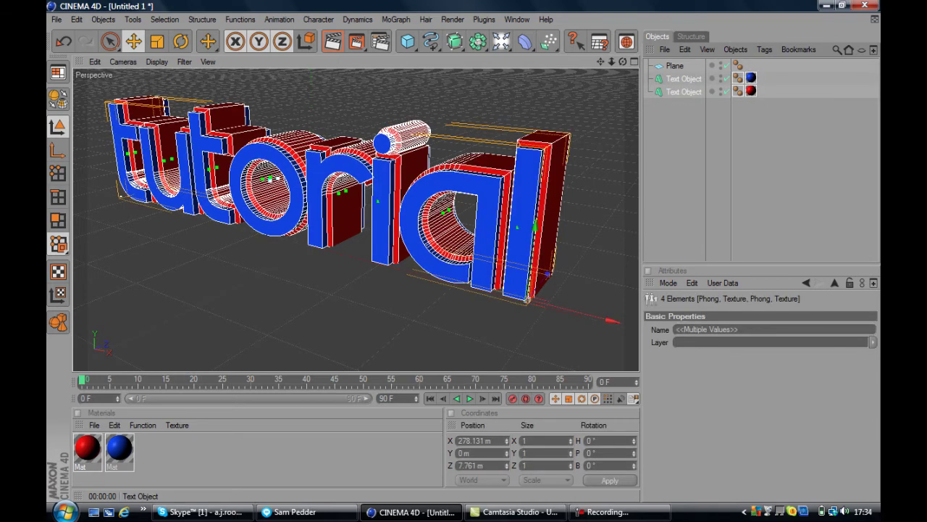
pyautogui.hotkey('alt', 'g')
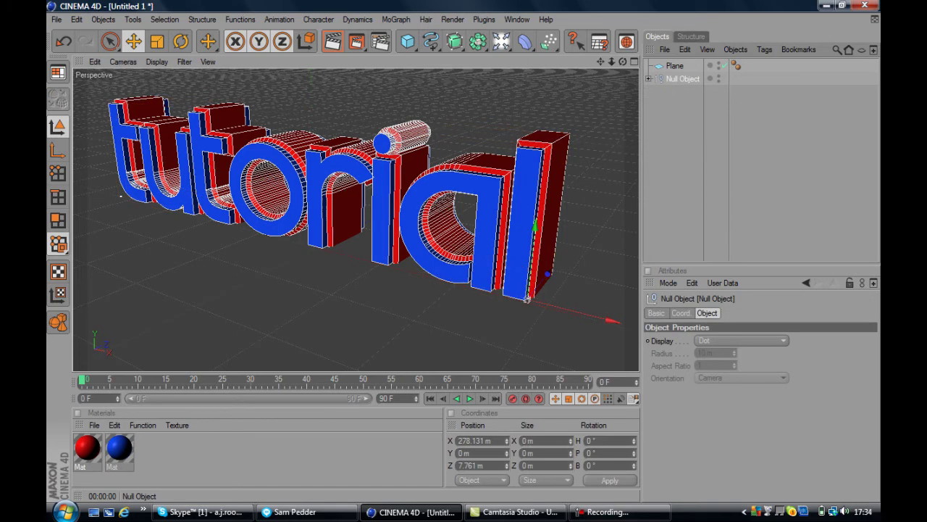
# - Rename the text group "tutorial" and lower it slightly to a Y position of about -0.65 m
pyautogui.click(656, 313)
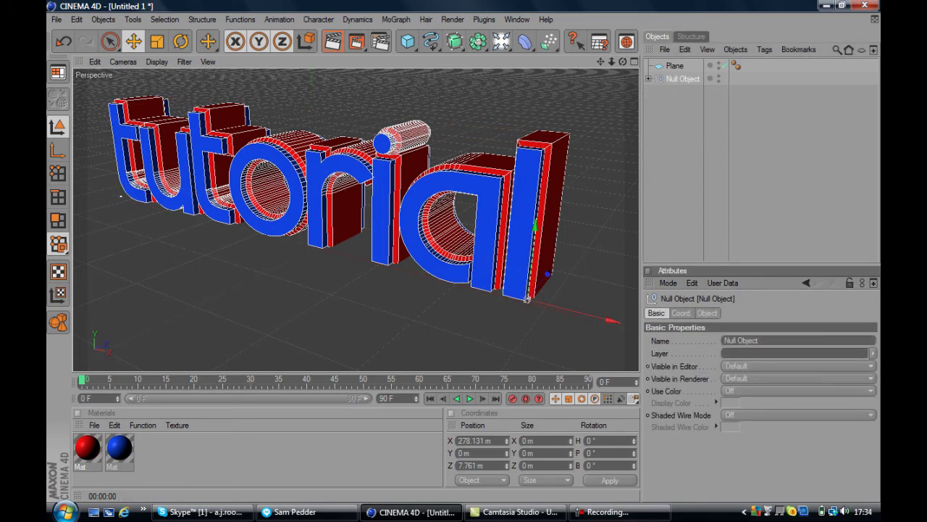
pyautogui.doubleClick(741, 341)
pyautogui.press('BackSpace')
pyautogui.write('tutorial')
pyautogui.click(527, 299)
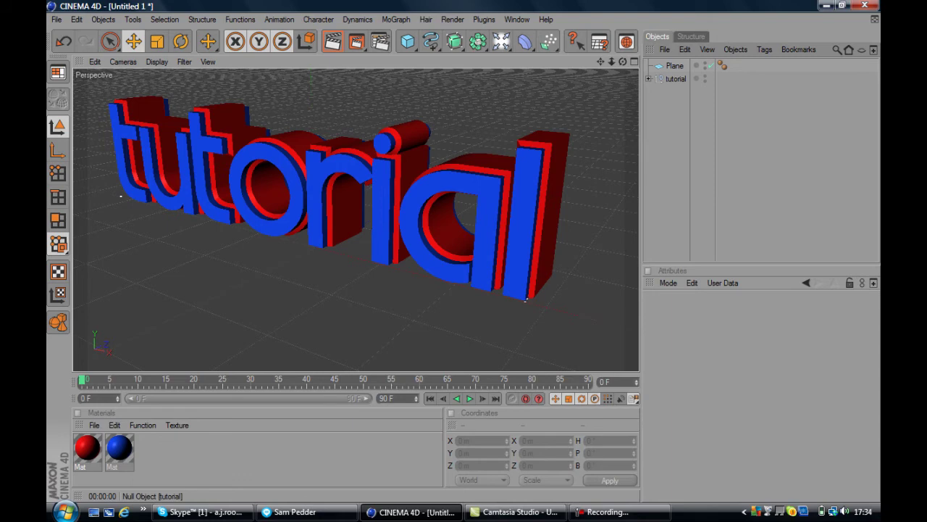
pyautogui.click(526, 299)
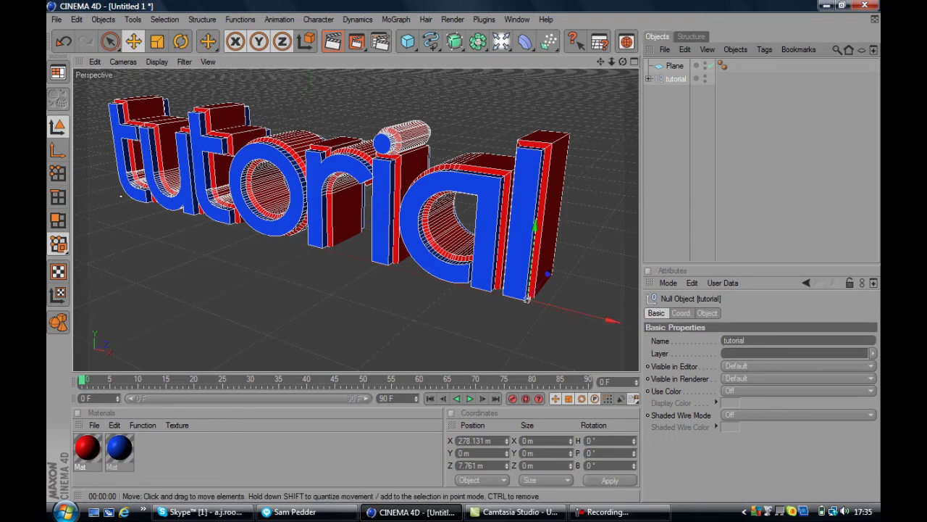
pyautogui.moveTo(528, 299); pyautogui.dragTo(528, 300)
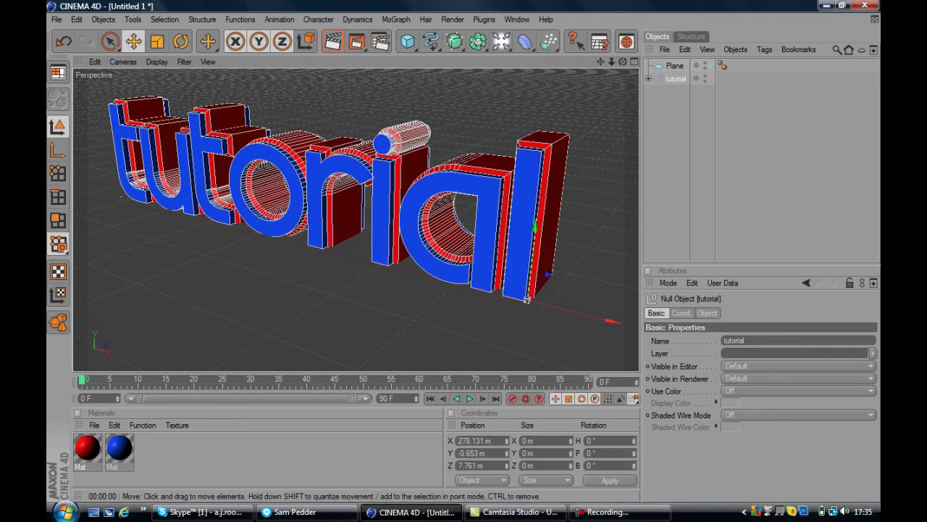
# - Create a new material with a bright green colour of RGB 12, 255, 20
pyautogui.hotkey('ctrl', 'n')
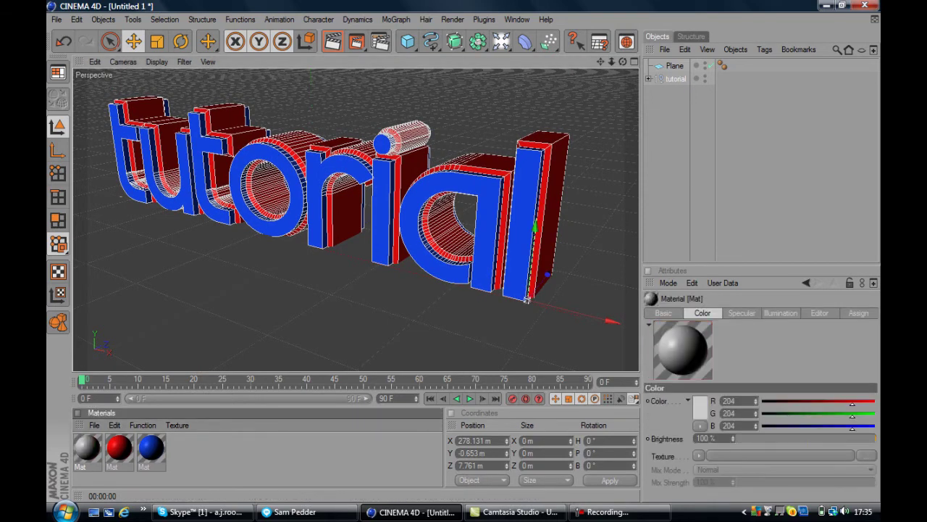
pyautogui.doubleClick(86, 447)
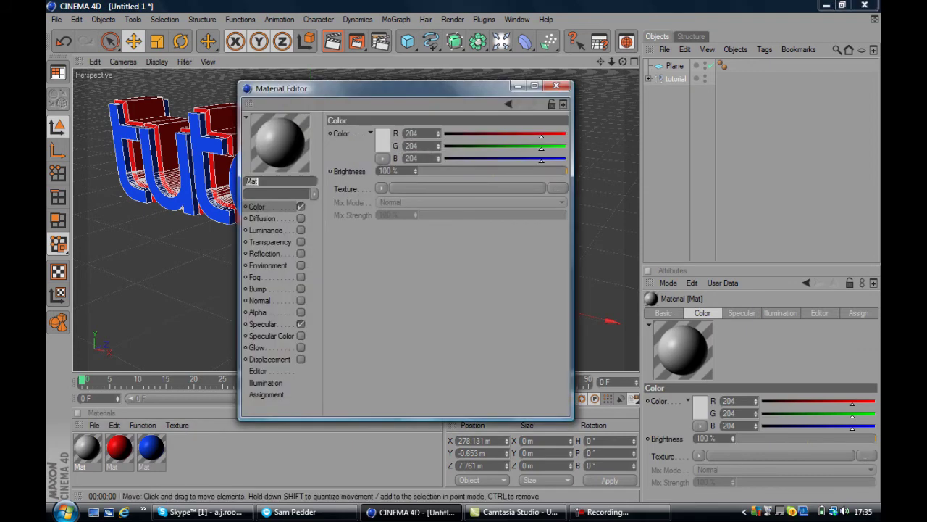
pyautogui.click(382, 141)
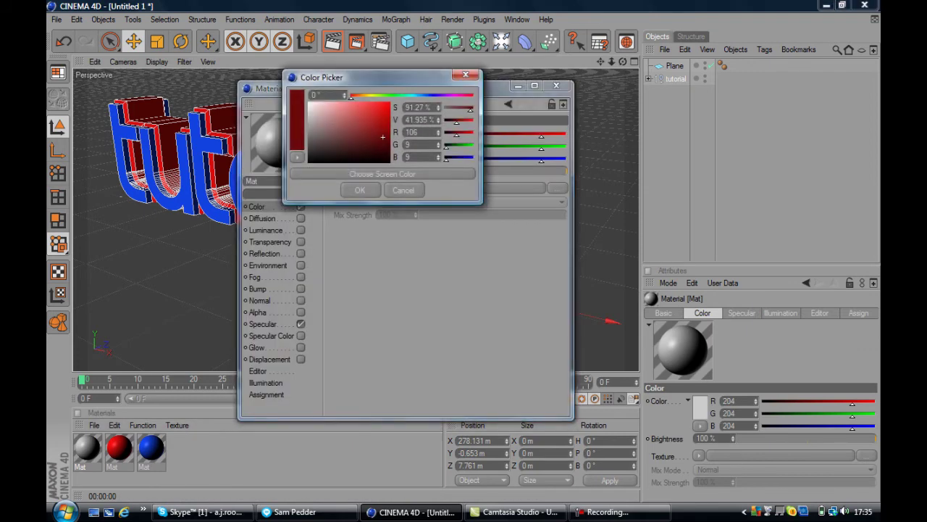
pyautogui.click(392, 96)
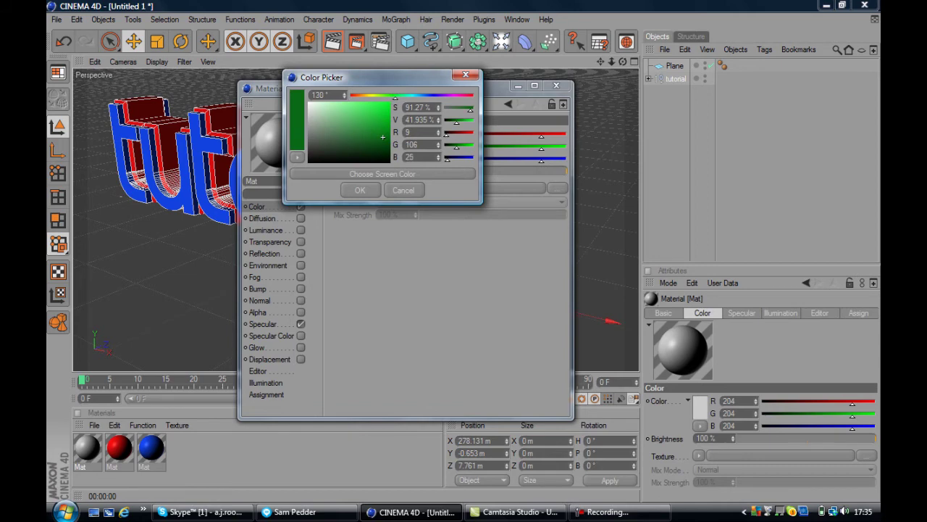
pyautogui.moveTo(383, 137); pyautogui.dragTo(386, 102)
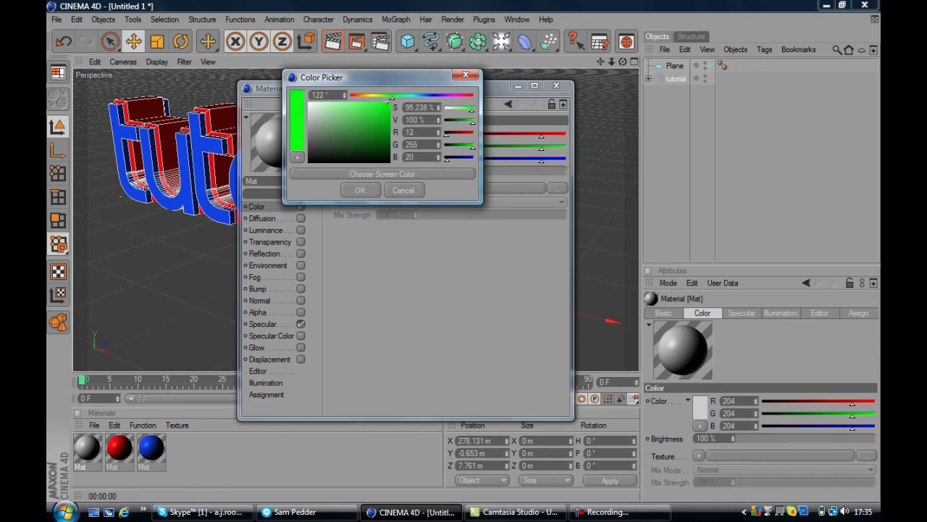
pyautogui.click(360, 190)
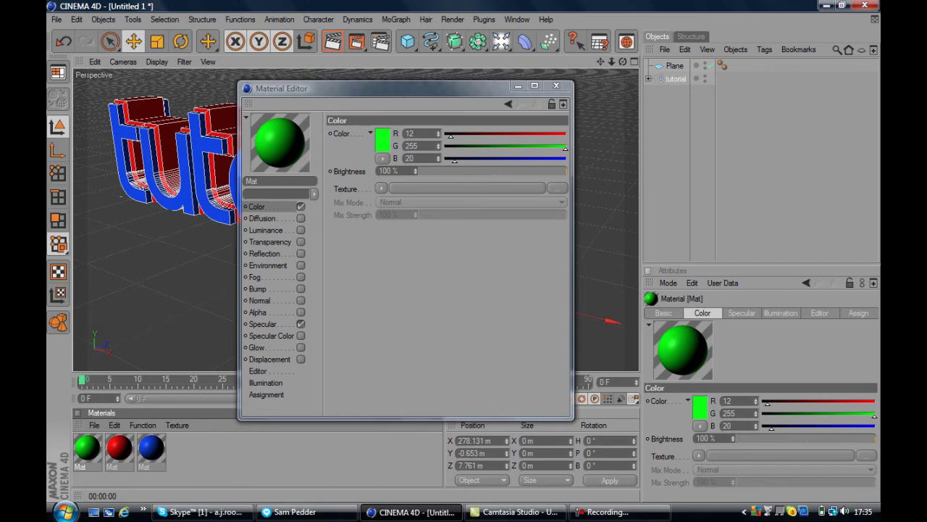
# - Enable reflection at 20% brightness on the green material, and render the active view with it applied to the plane
pyautogui.click(301, 253)
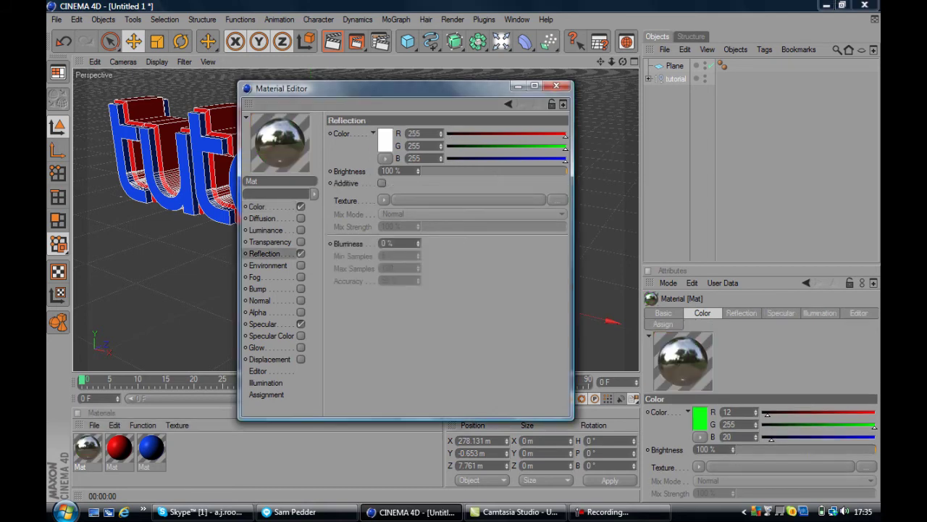
pyautogui.doubleClick(389, 171)
pyautogui.write('20')
pyautogui.press('Return')
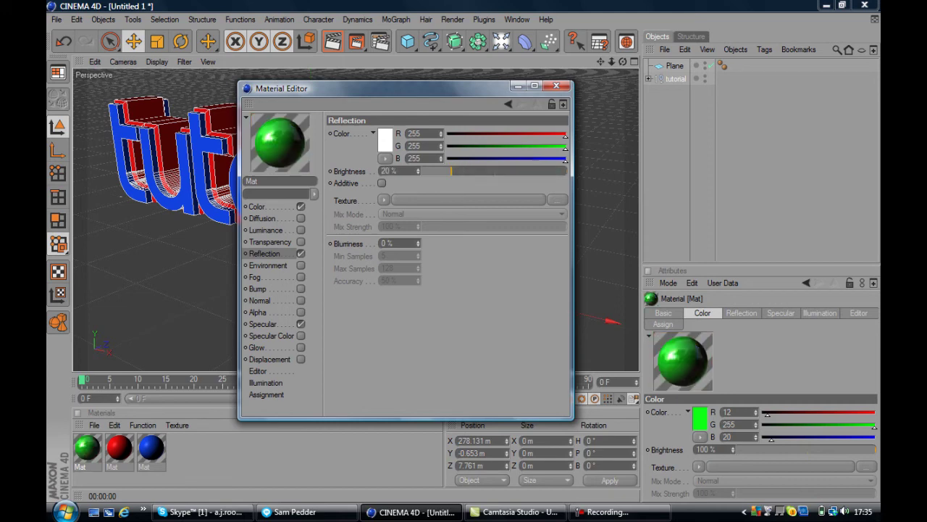
pyautogui.click(556, 85)
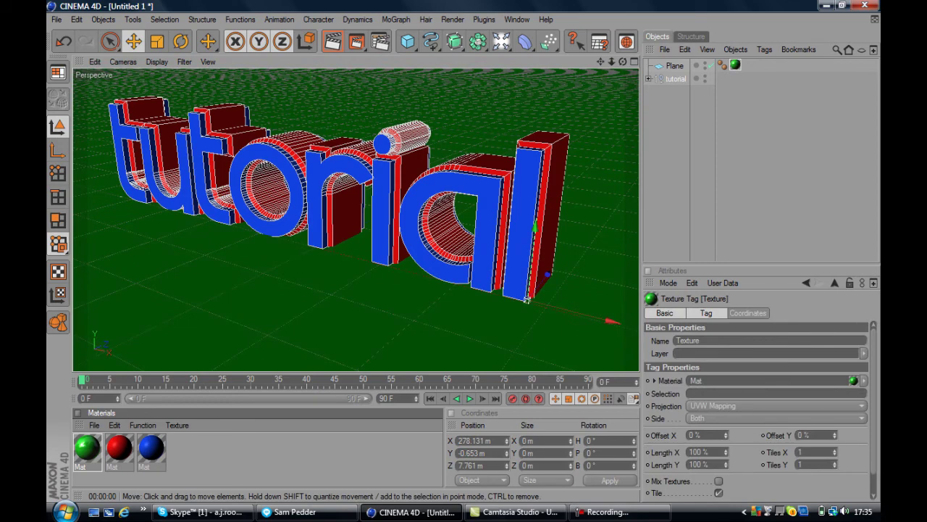
pyautogui.hotkey('ctrl', 'r')
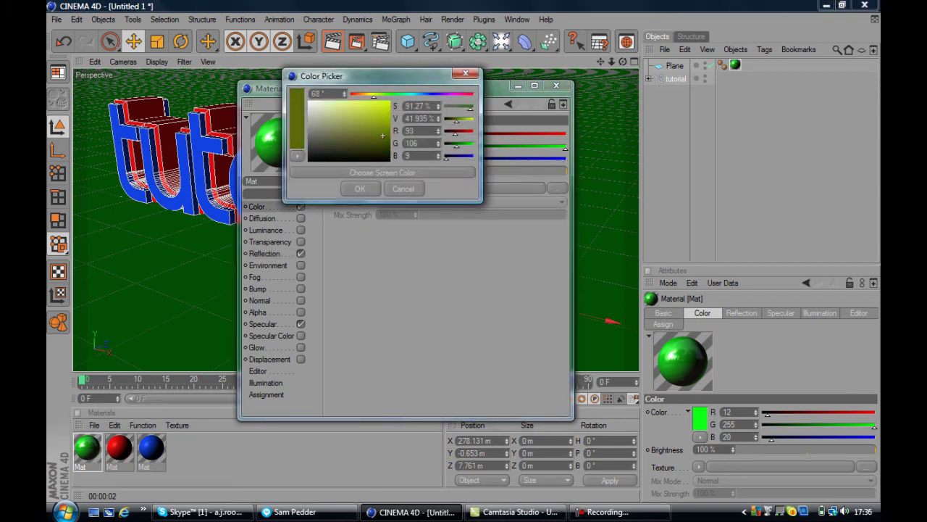
# - Change the plane material's colour to yellow, RGB 255, 242, 4, and render the active view
pyautogui.moveTo(382, 135); pyautogui.dragTo(388, 100)
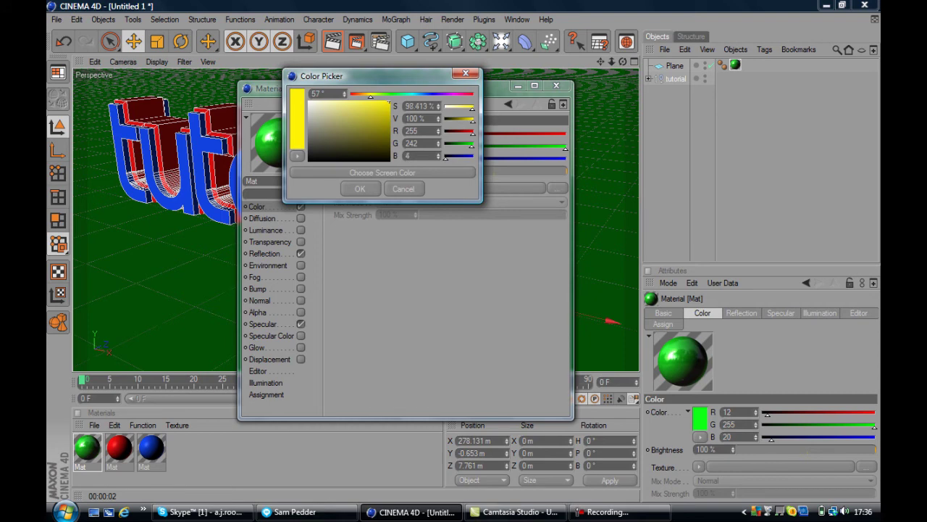
pyautogui.click(360, 189)
pyautogui.click(556, 85)
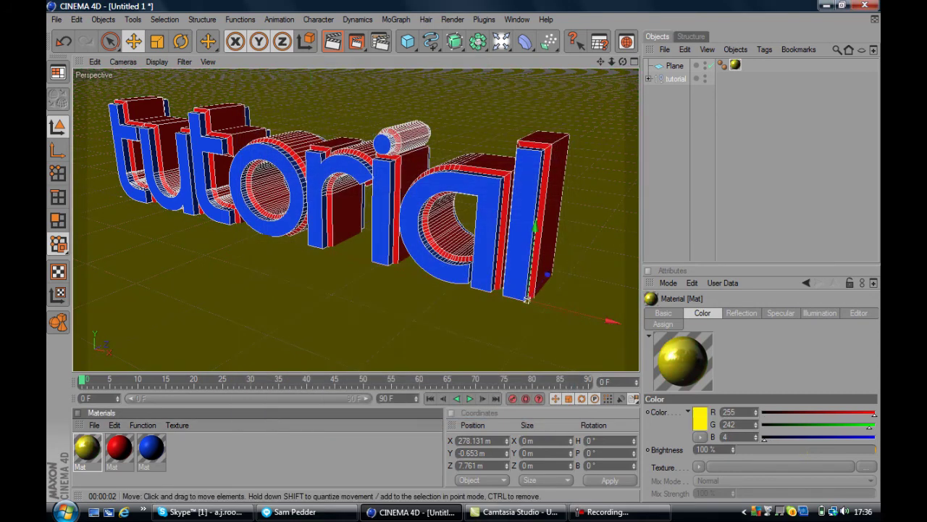
pyautogui.click(332, 41)
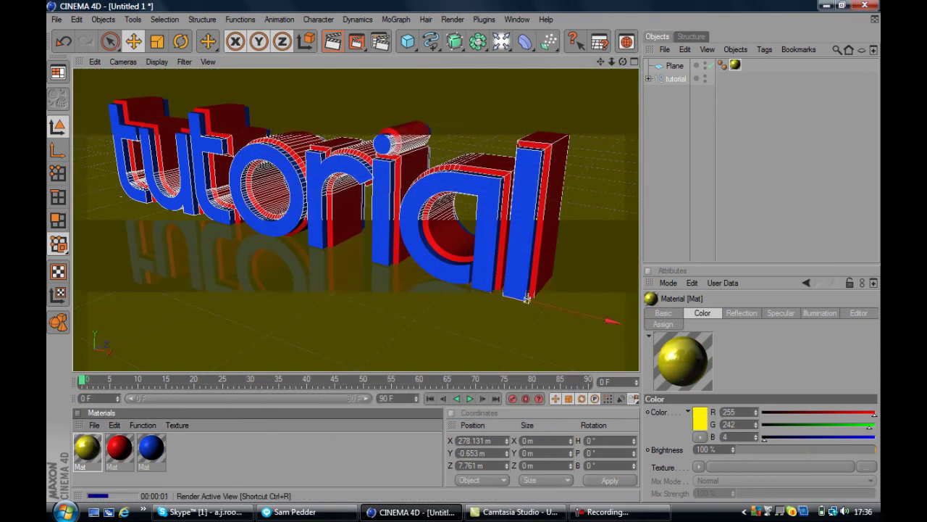
# - Change the plane material's colour to magenta, RGB 255, 14, 242, and render the active view
pyautogui.doubleClick(86, 447)
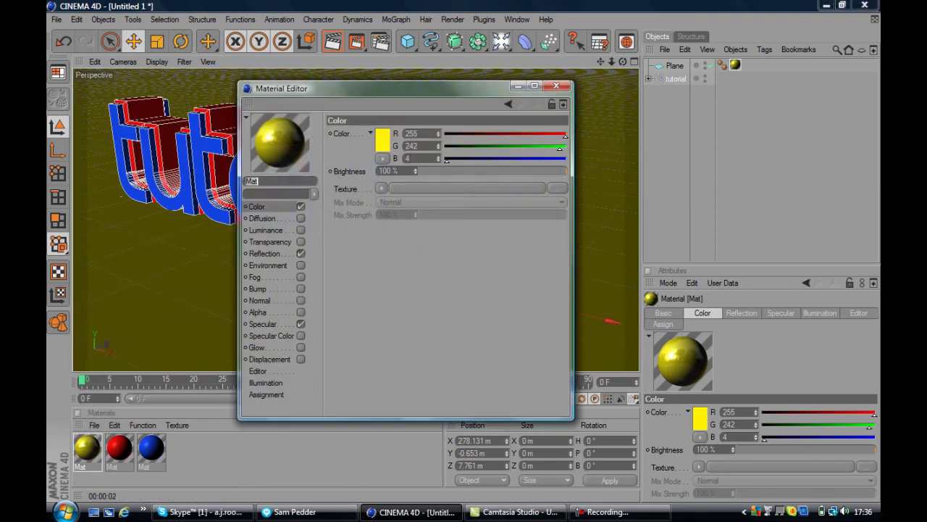
pyautogui.click(382, 139)
pyautogui.moveTo(373, 93); pyautogui.dragTo(457, 92)
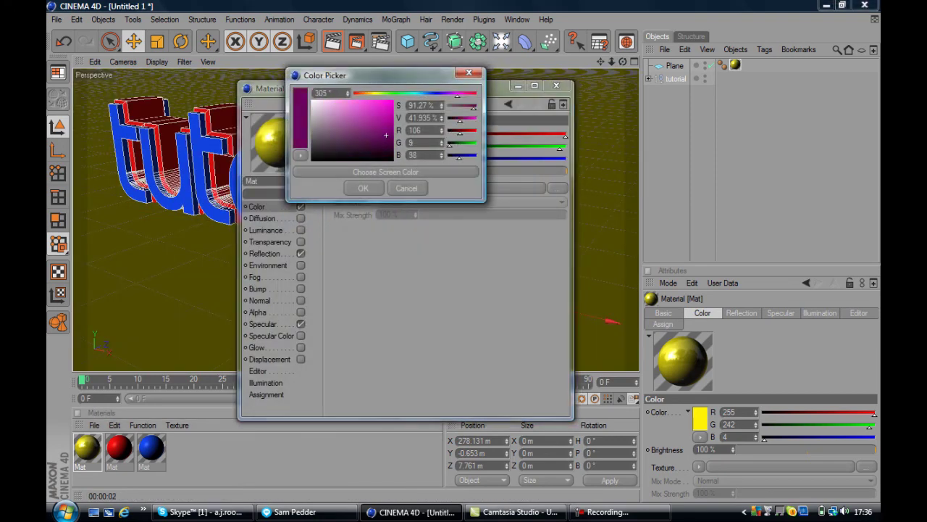
pyautogui.moveTo(386, 135); pyautogui.dragTo(389, 102)
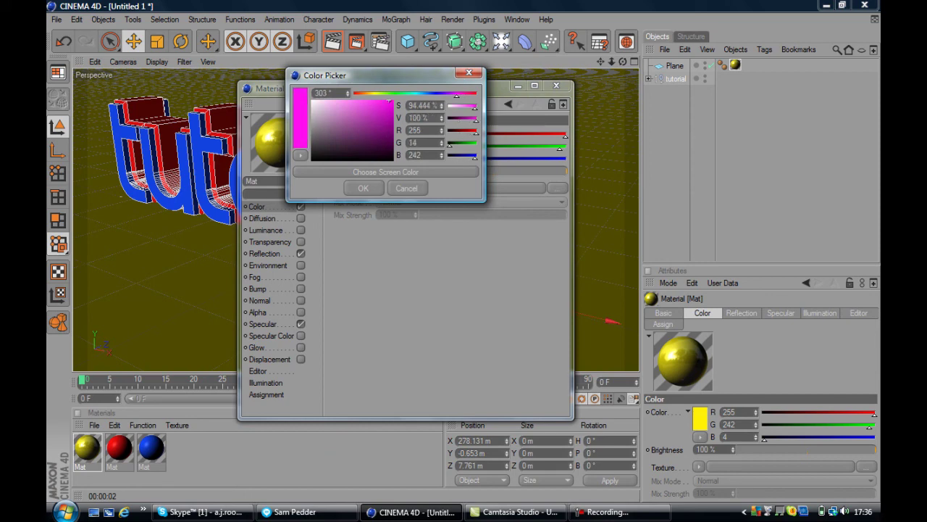
pyautogui.click(363, 188)
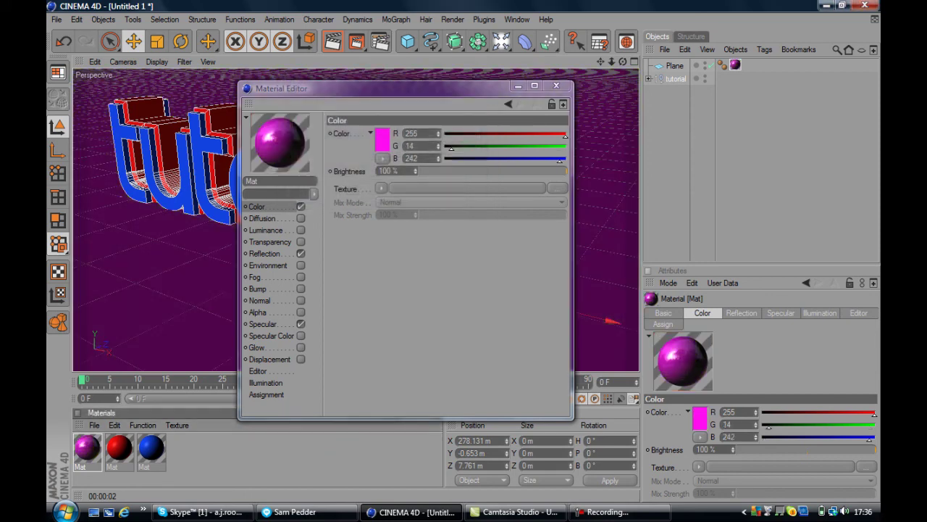
pyautogui.click(557, 85)
pyautogui.click(332, 41)
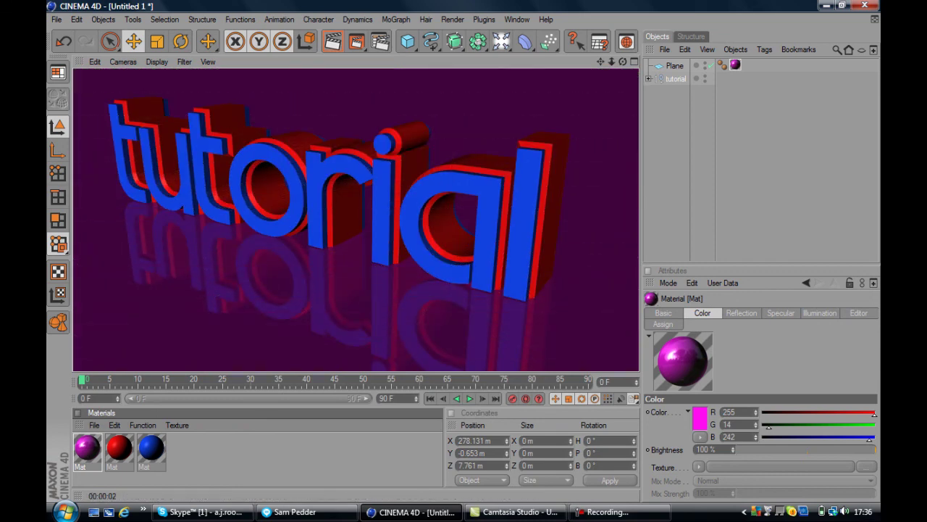
# - Reduce the magenta material's reflection brightness to 10% and render the active view again
pyautogui.doubleClick(87, 447)
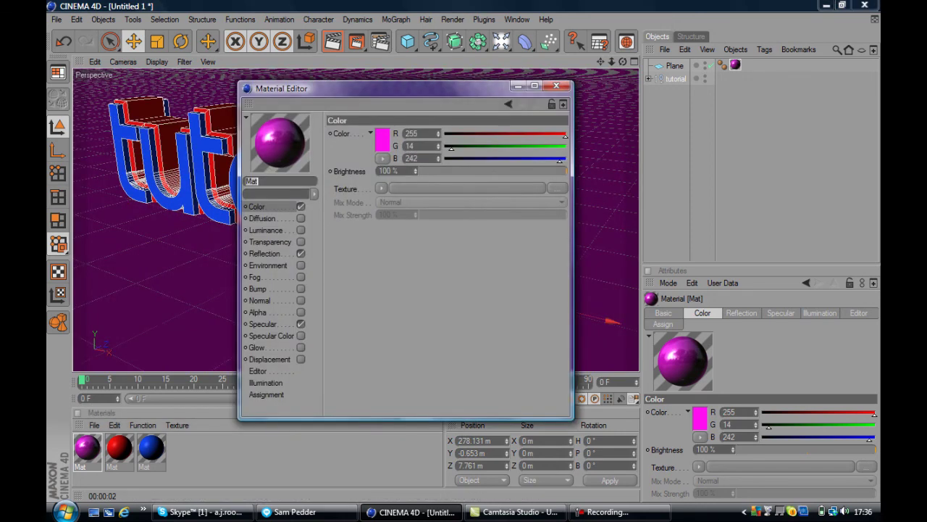
pyautogui.click(265, 253)
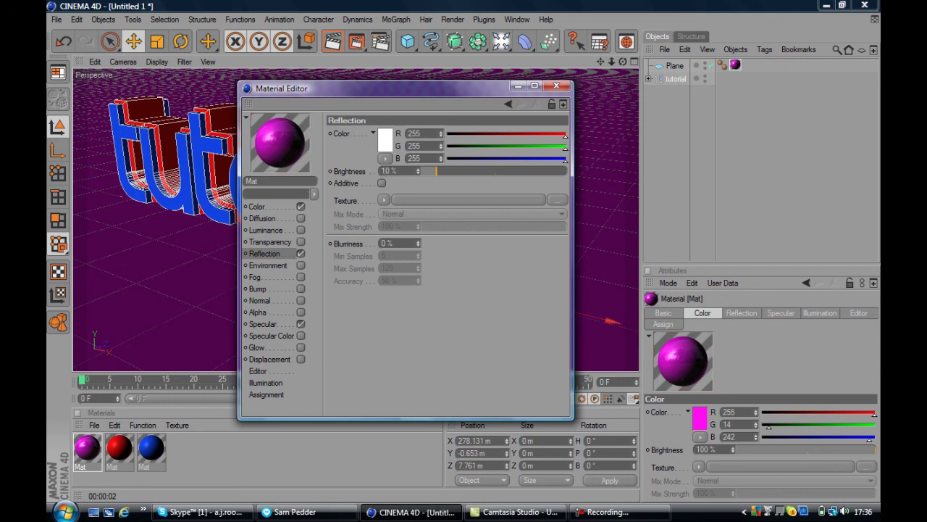
pyautogui.click(556, 85)
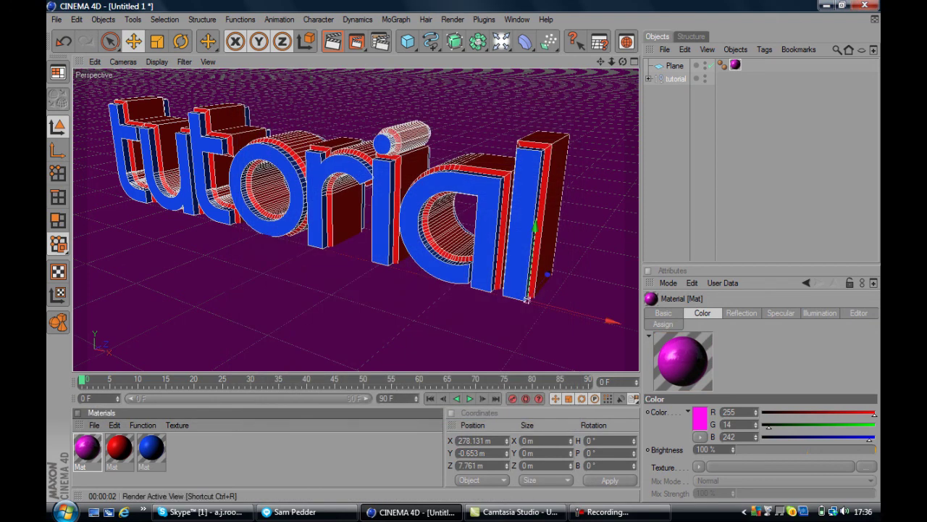
pyautogui.click(332, 41)
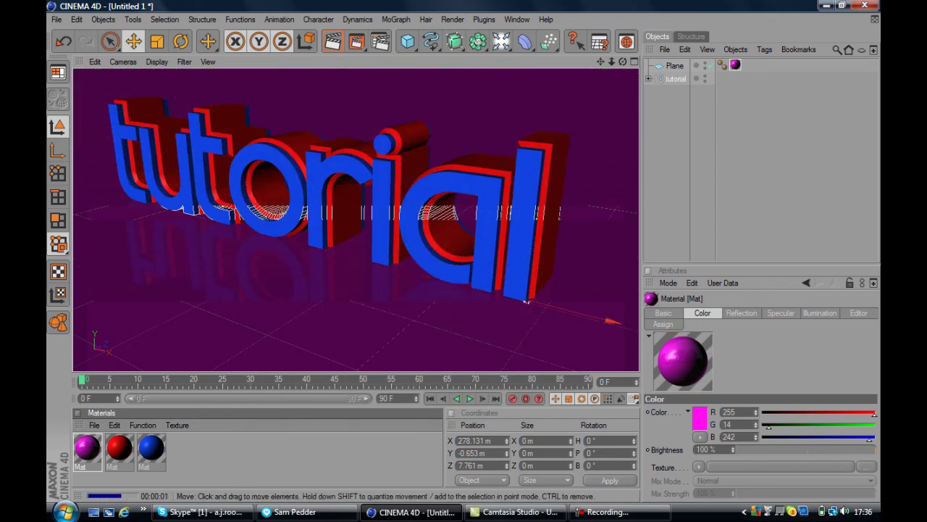